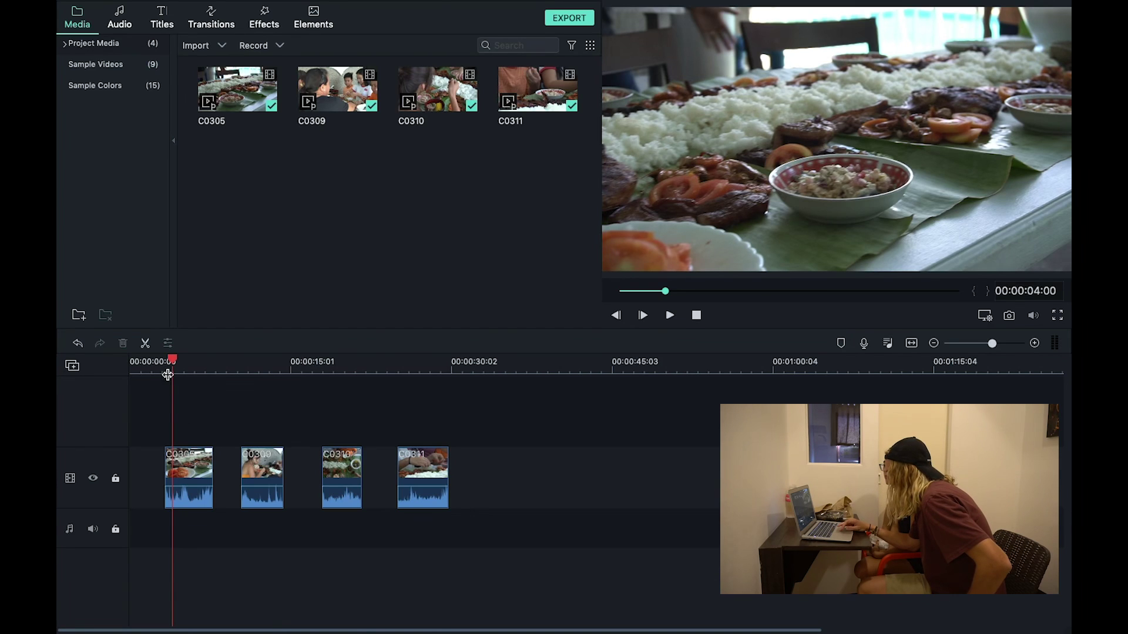
Step: Play back clip C0305, and detach its audio and delete the detached audio from the audio track
scroll(171, 361, "up", 3)
left_click(150, 365)
key("space")
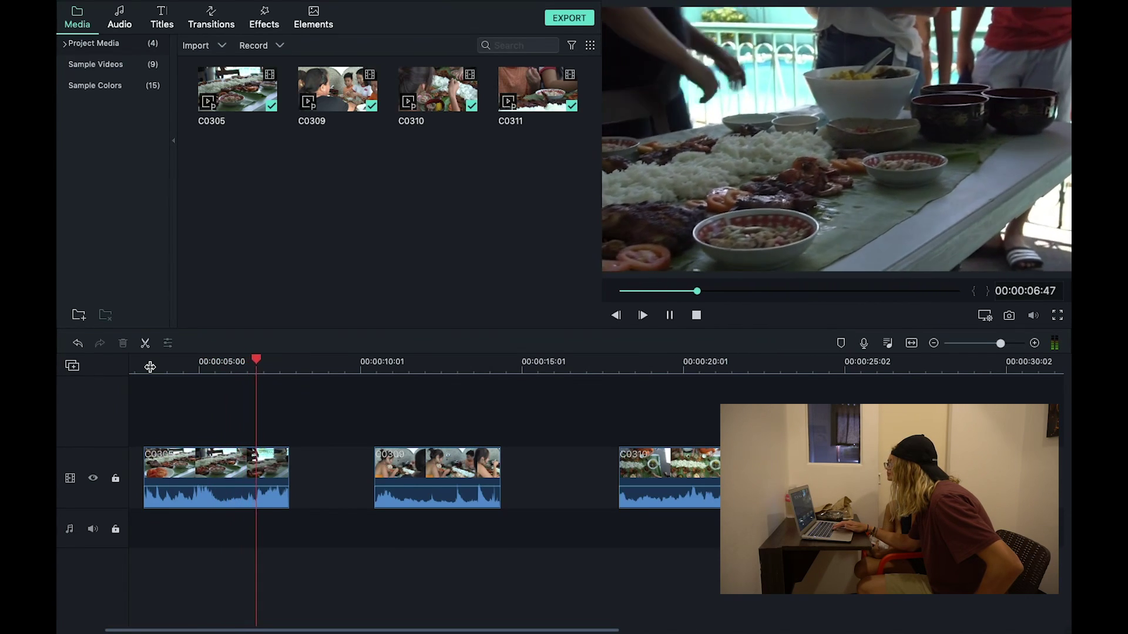
key("space")
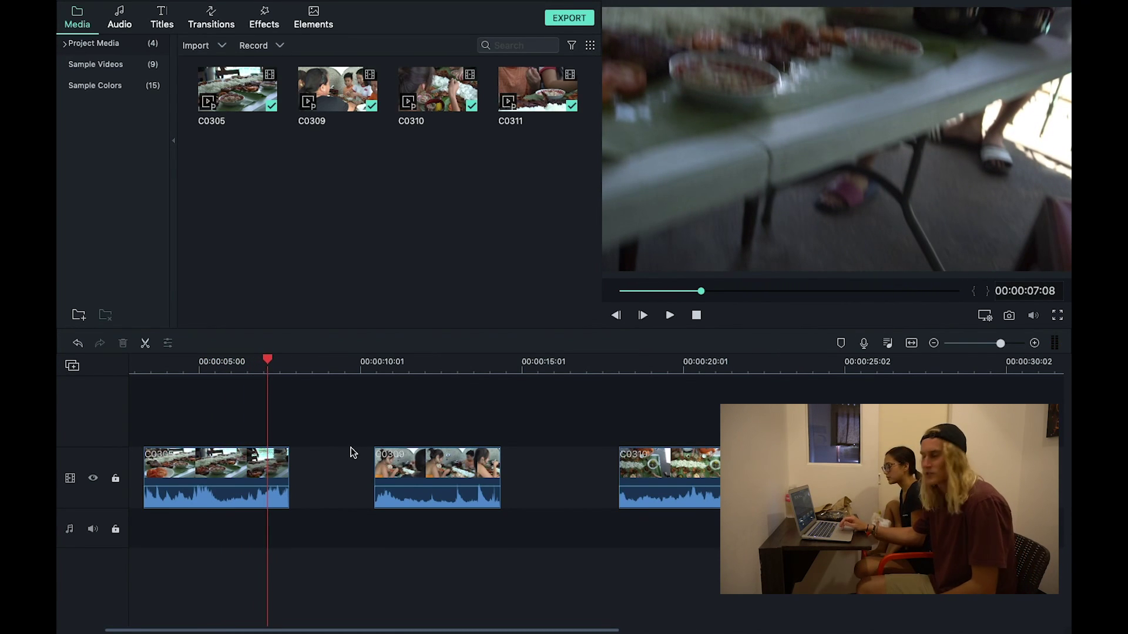
right_click(222, 499)
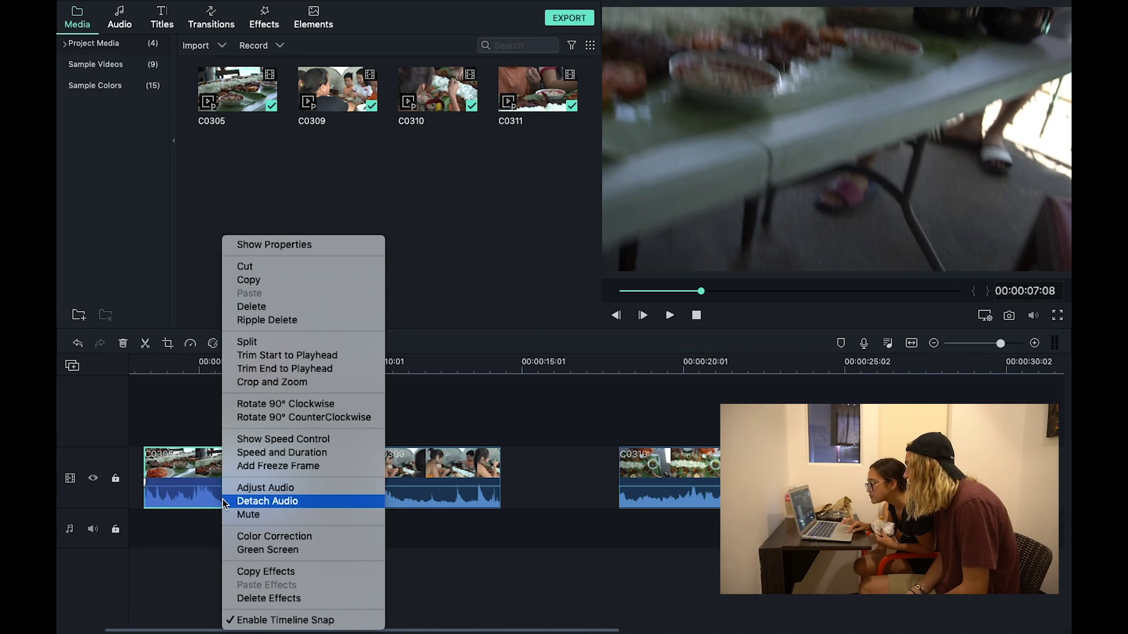
left_click(268, 501)
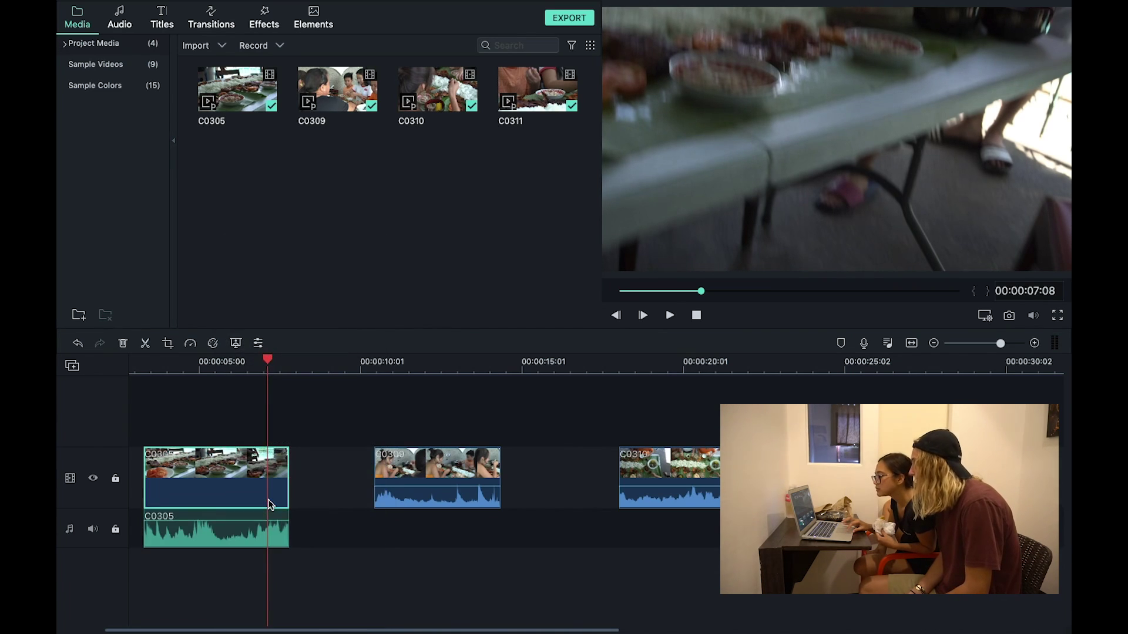
left_click(244, 534)
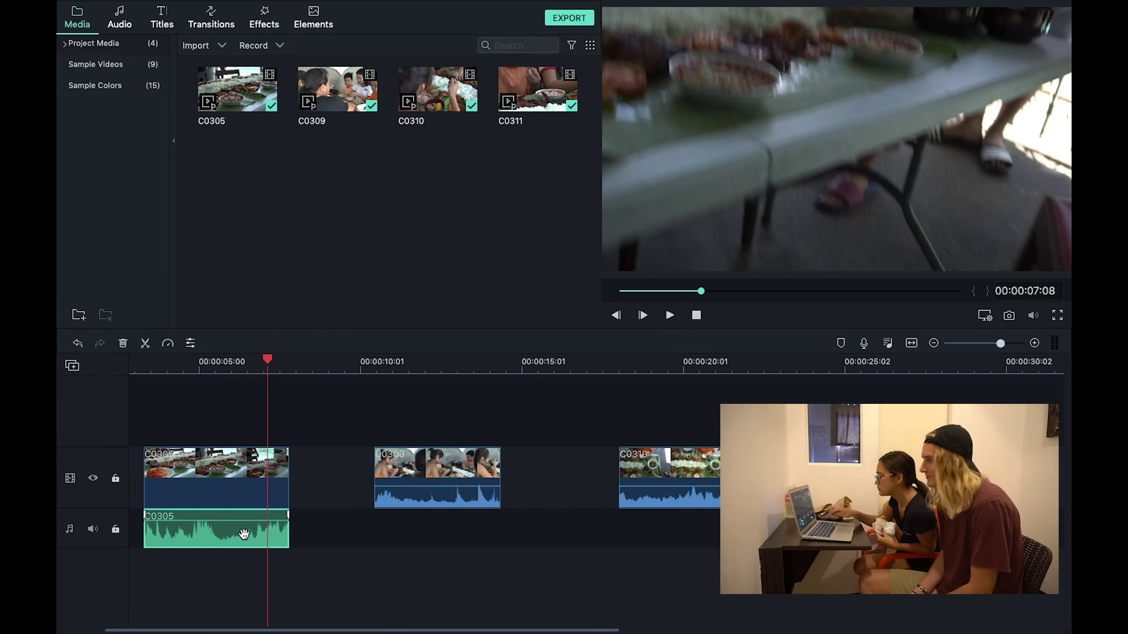
key("Delete")
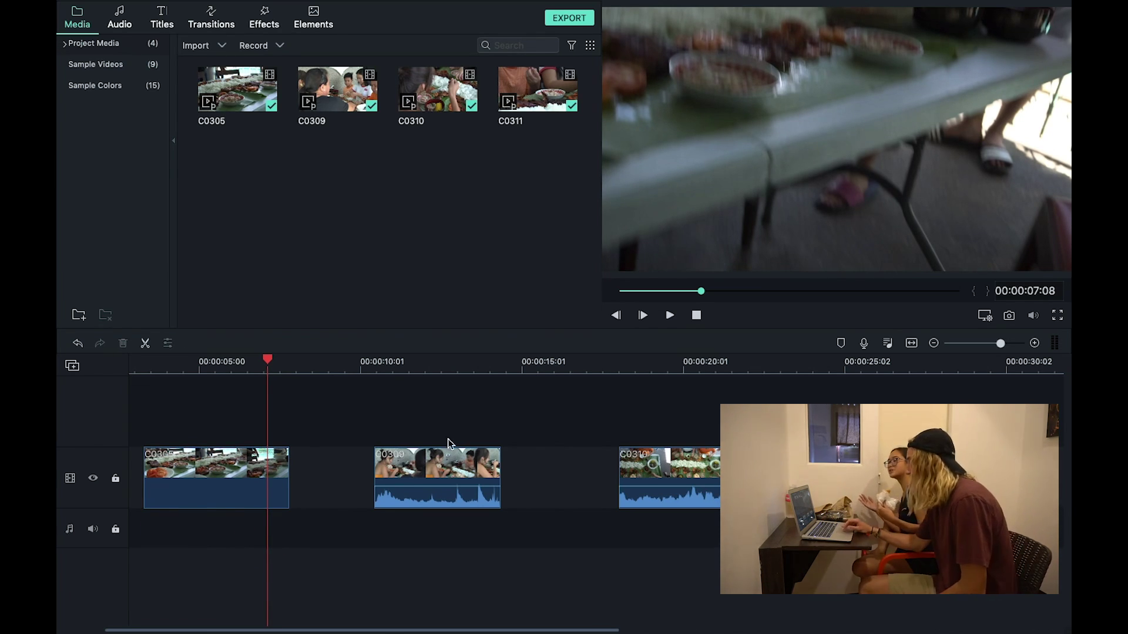
Step: Detach the audio from clip C0309 and delete it from the audio track
left_click(439, 461)
right_click(435, 456)
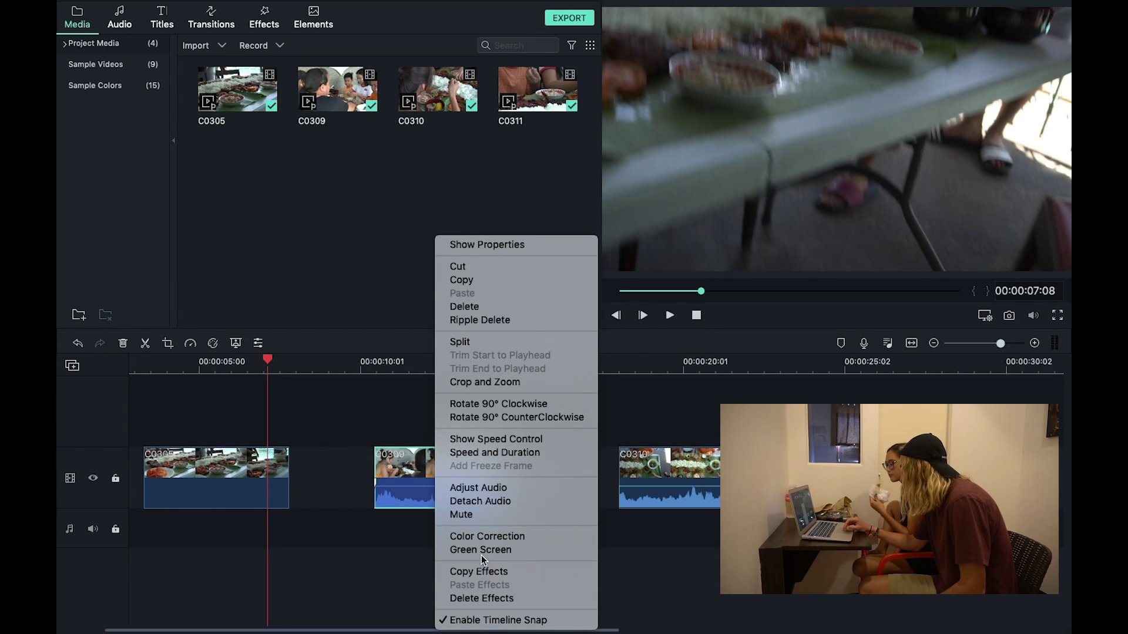
left_click(476, 502)
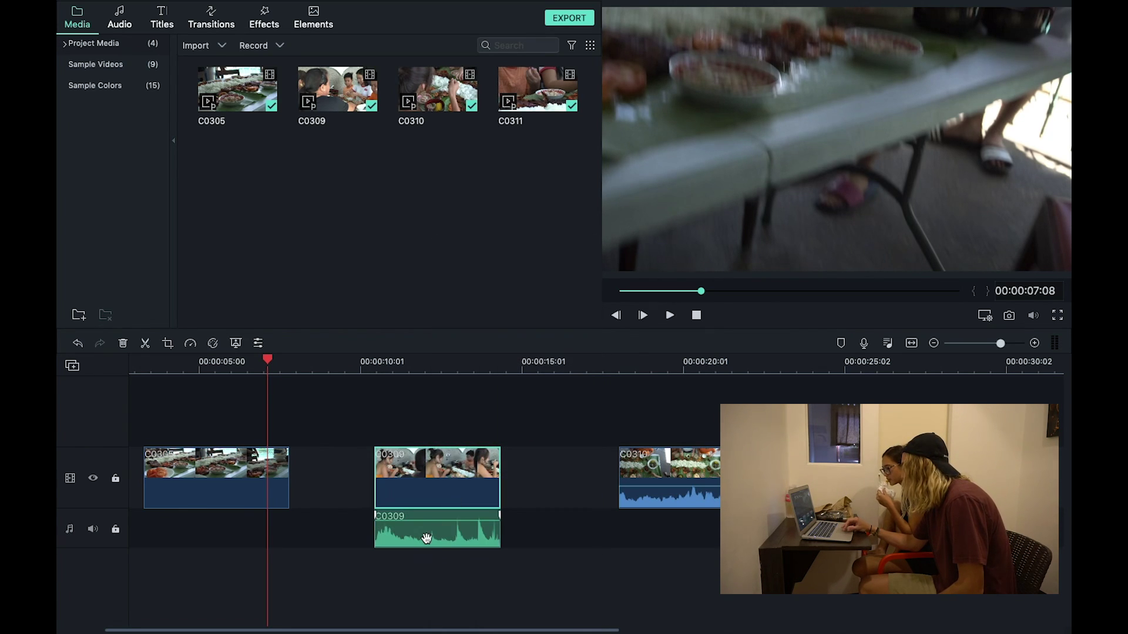
key("Delete")
Step: Detach and delete the audio of the remaining two timeline clips, C0310 and C0311
right_click(676, 468)
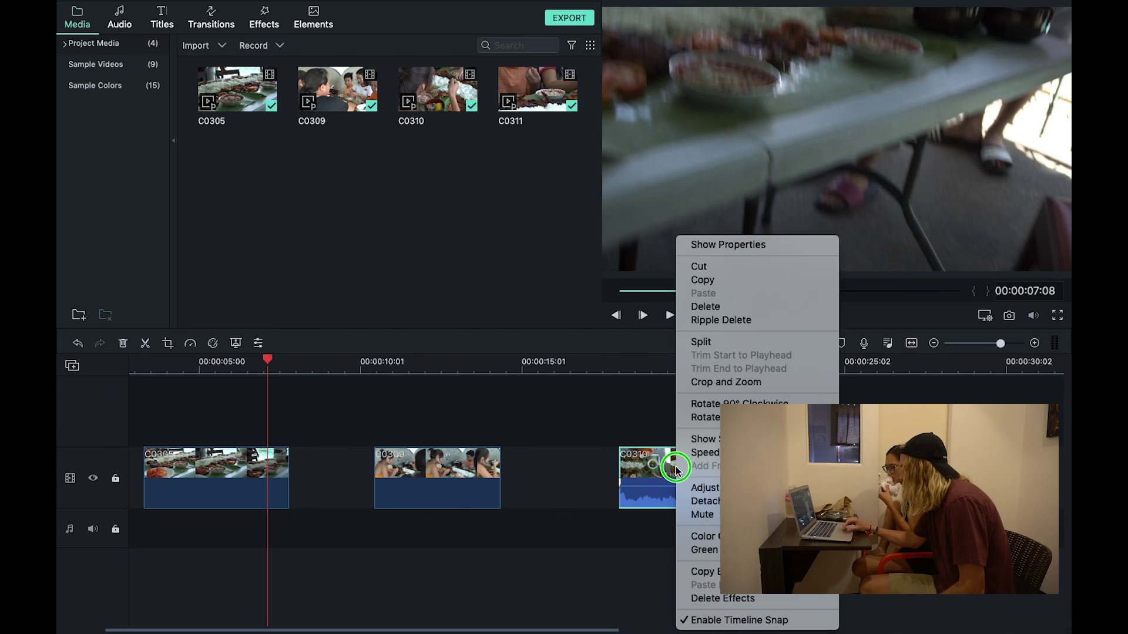
left_click(709, 501)
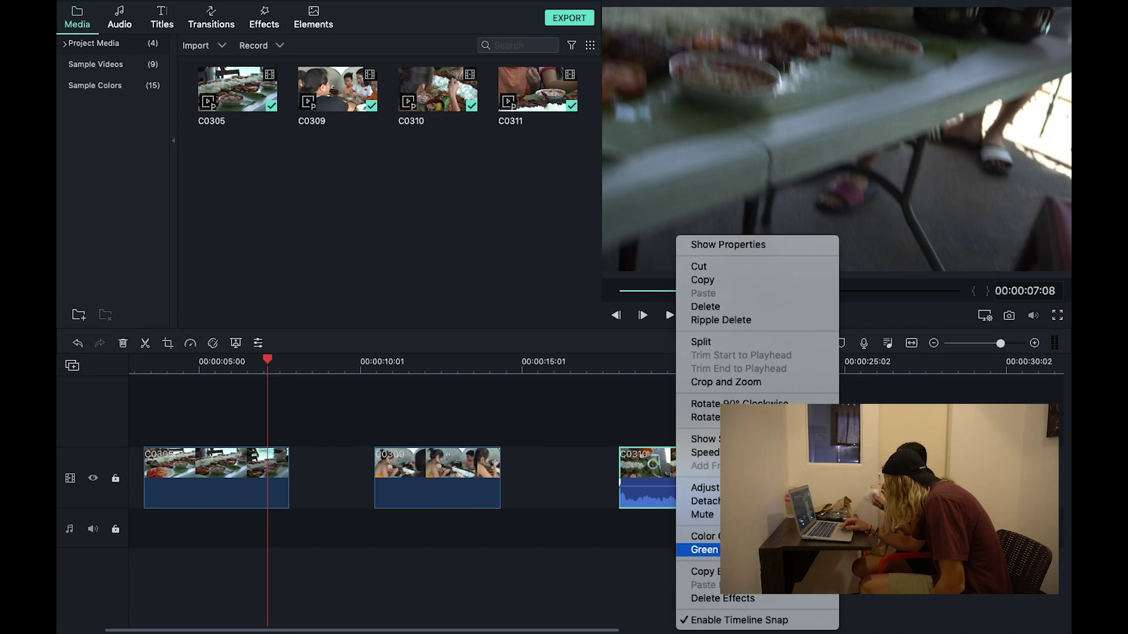
left_click(707, 500)
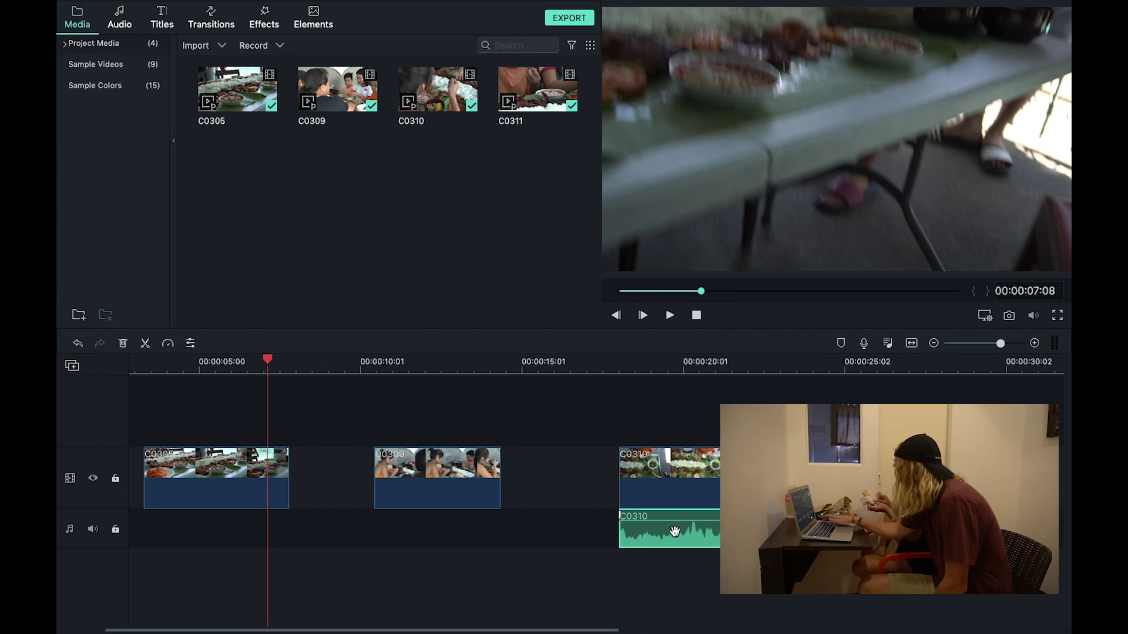
key("Delete")
right_click(890, 478)
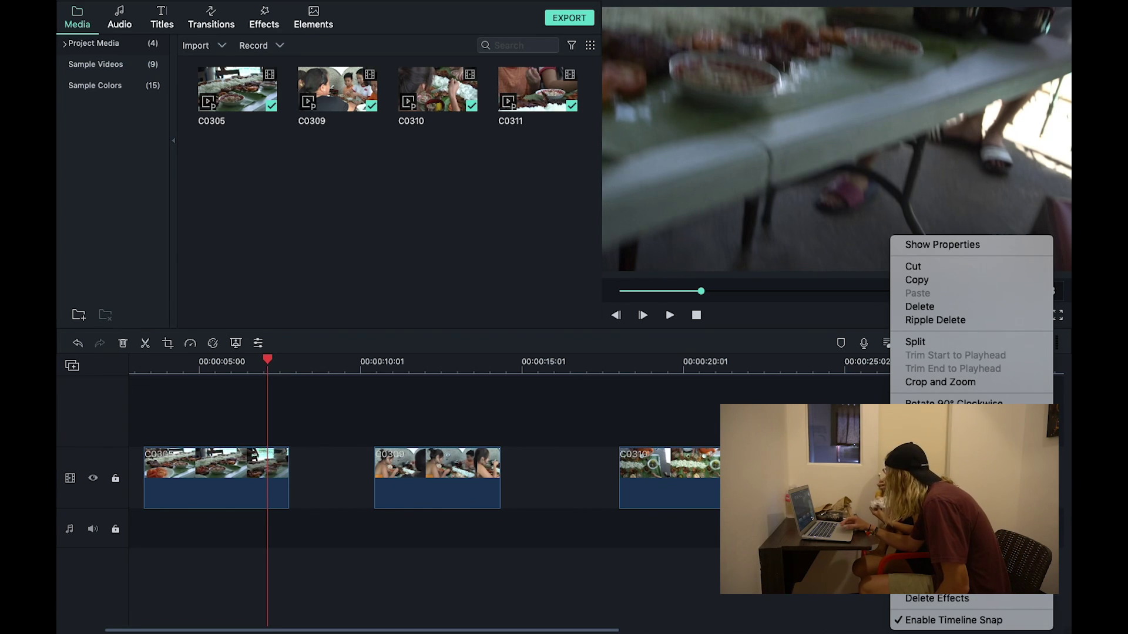
key("Escape")
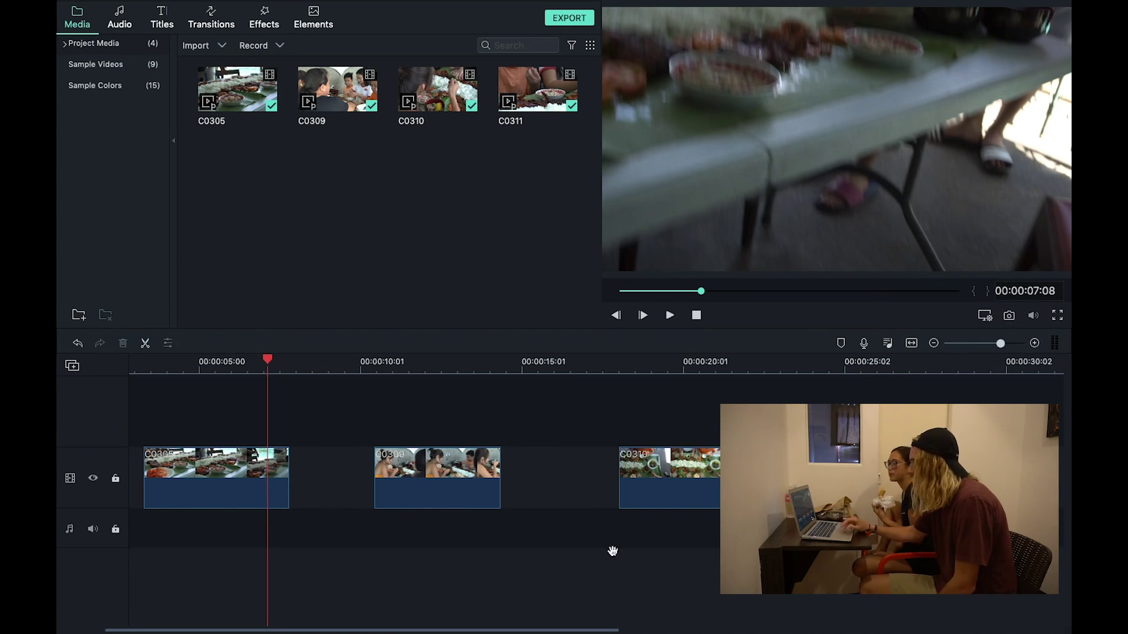
Step: Trim the end of clip C0305 back to 00:00:06:34, cutting off the shaky camera drop
left_click(163, 370)
scroll(200, 369, "up", 1)
left_click(184, 368)
key("space")
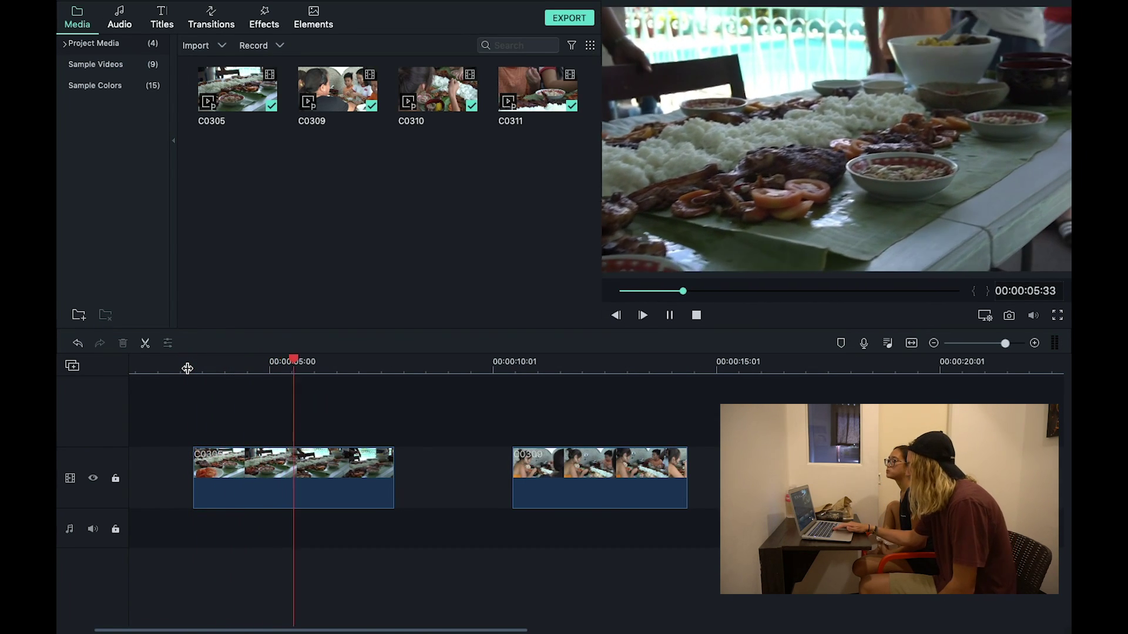
key("space")
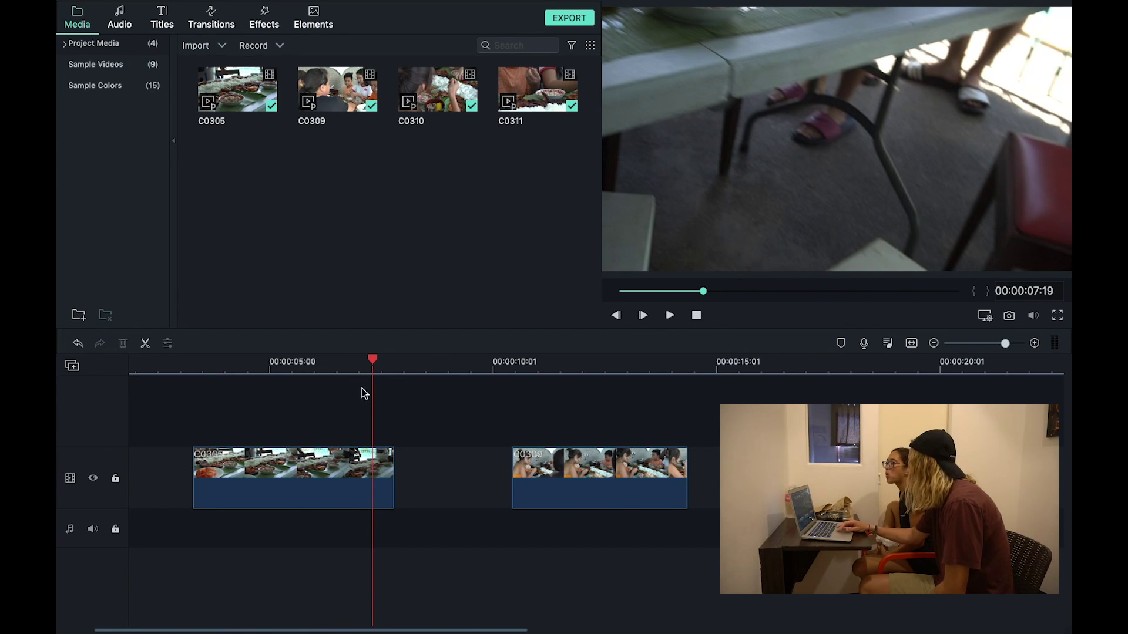
left_click(342, 369)
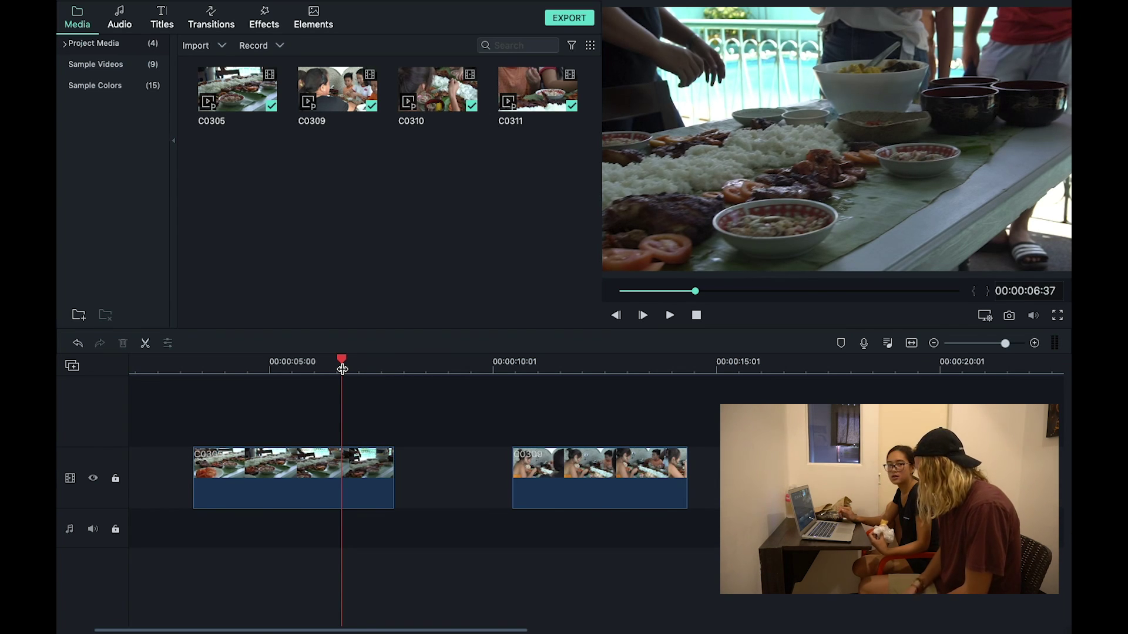
key("space")
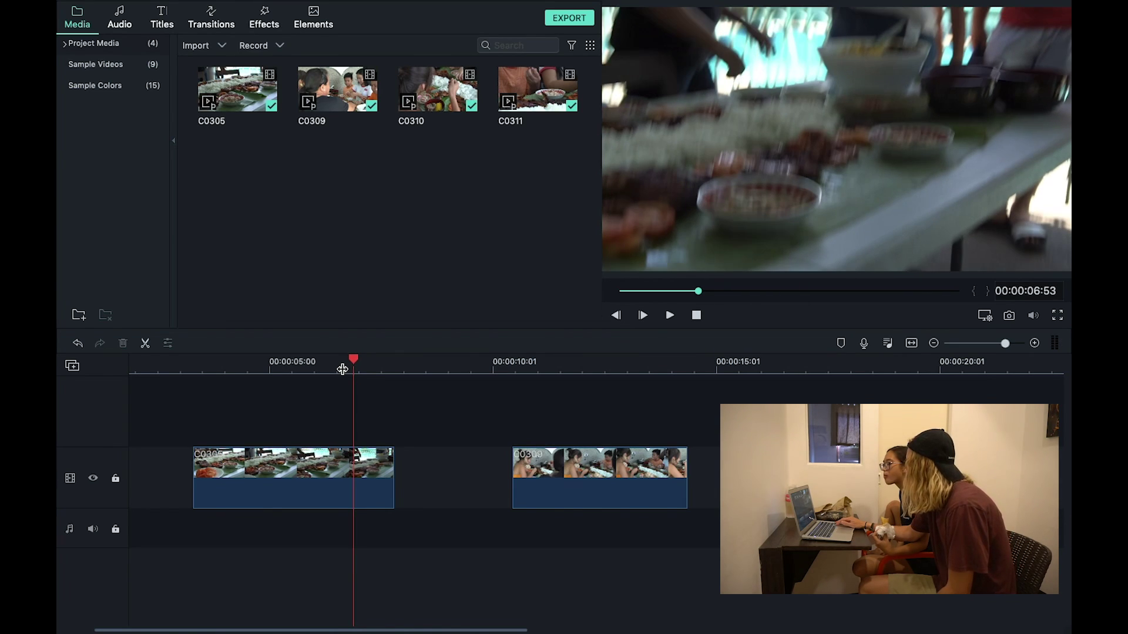
left_click(349, 362)
left_click_drag(348, 361, 340, 358)
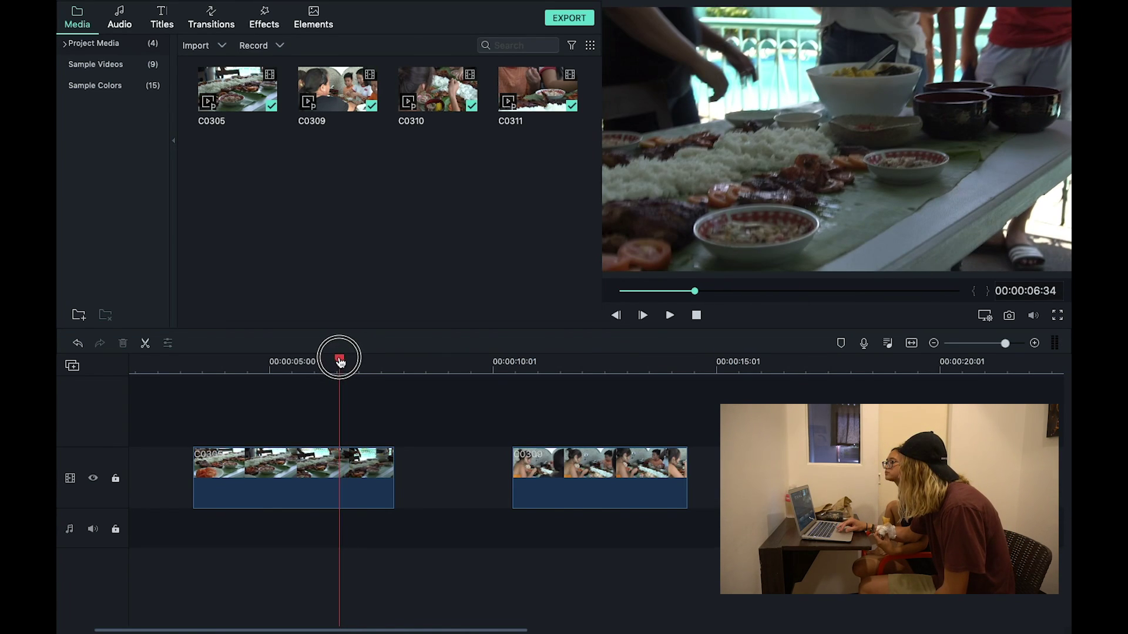
left_click(377, 460)
left_click_drag(377, 460, 339, 460)
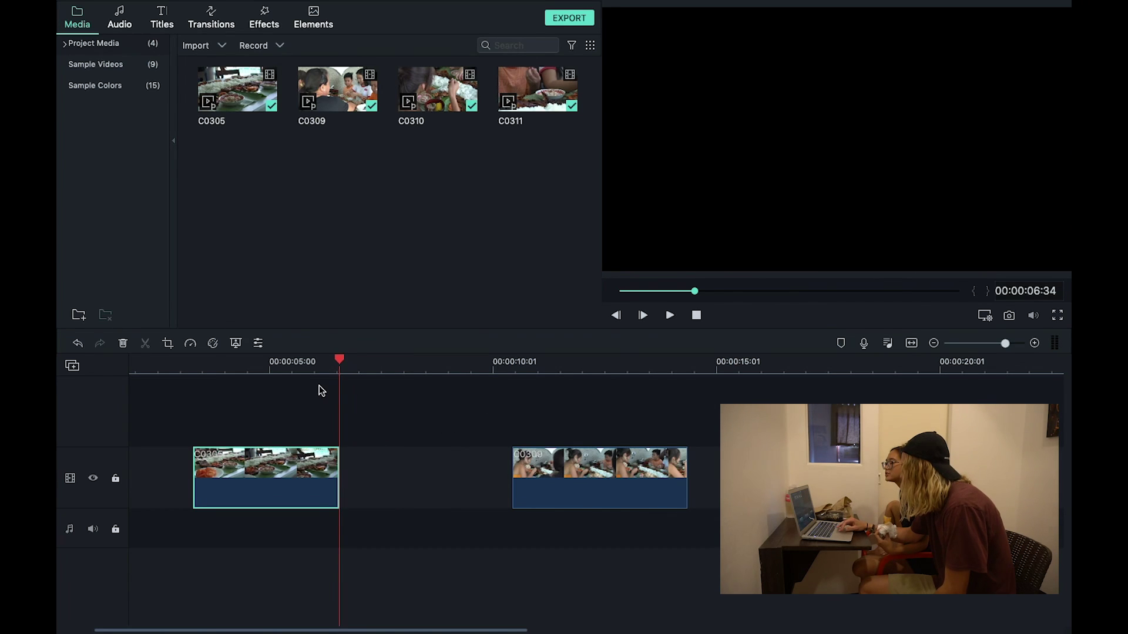
Step: Trim the end of clip C0309 back to 00:00:14:00, cutting off the blurred frames
left_click(515, 362)
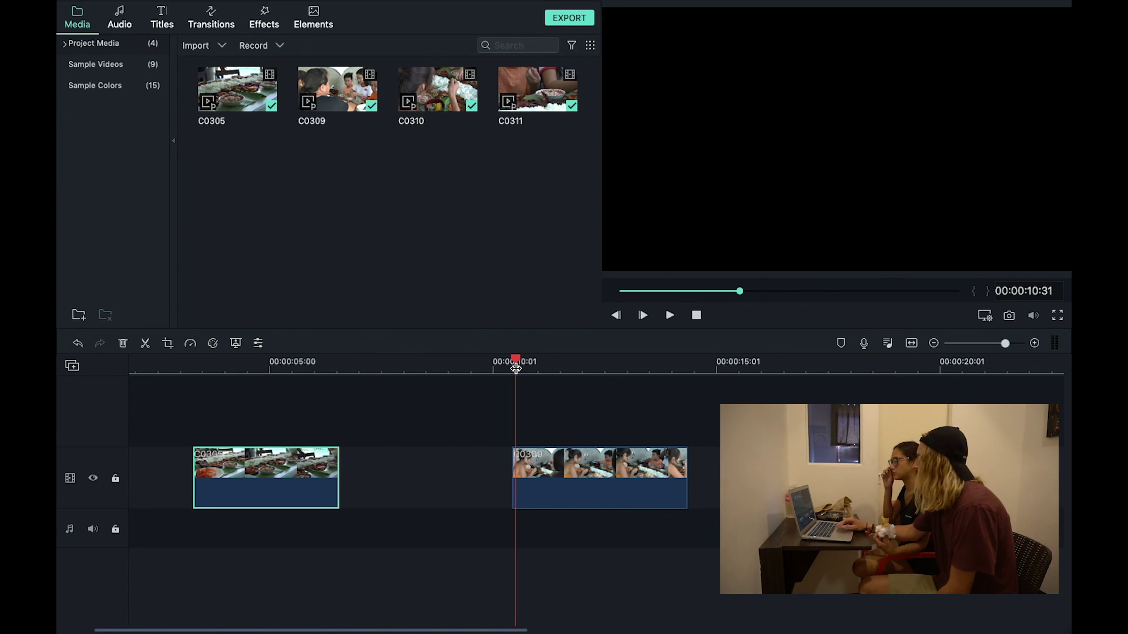
key("space")
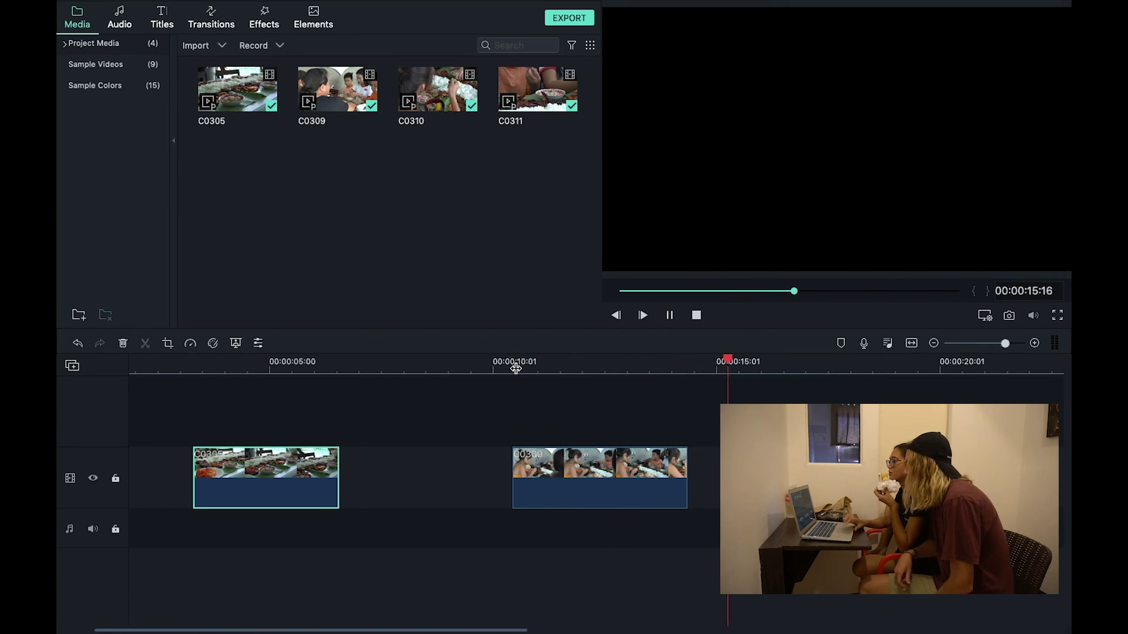
key("space")
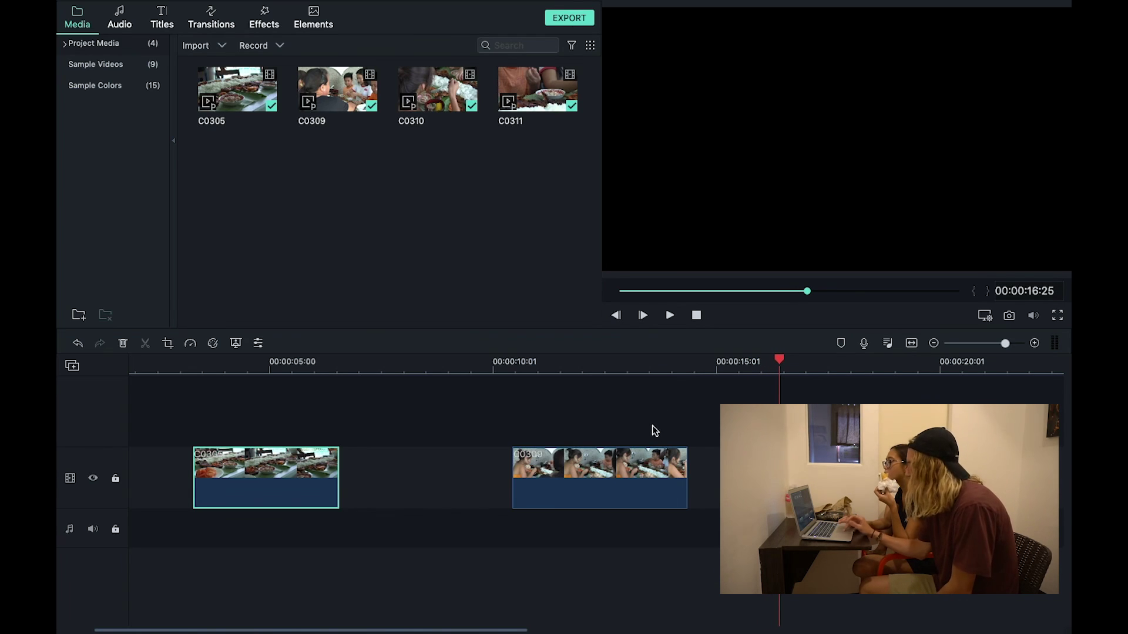
left_click(675, 473)
left_click(660, 363)
key("Right")
key("Right")
key("Right")
key("Right")
key("Right")
key("Right")
key("Right")
key("Right")
key("Right")
key("Right")
key("Right")
key("Right")
key("Right")
key("Right")
key("Right")
key("Right")
key("Right")
key("Right")
key("Right")
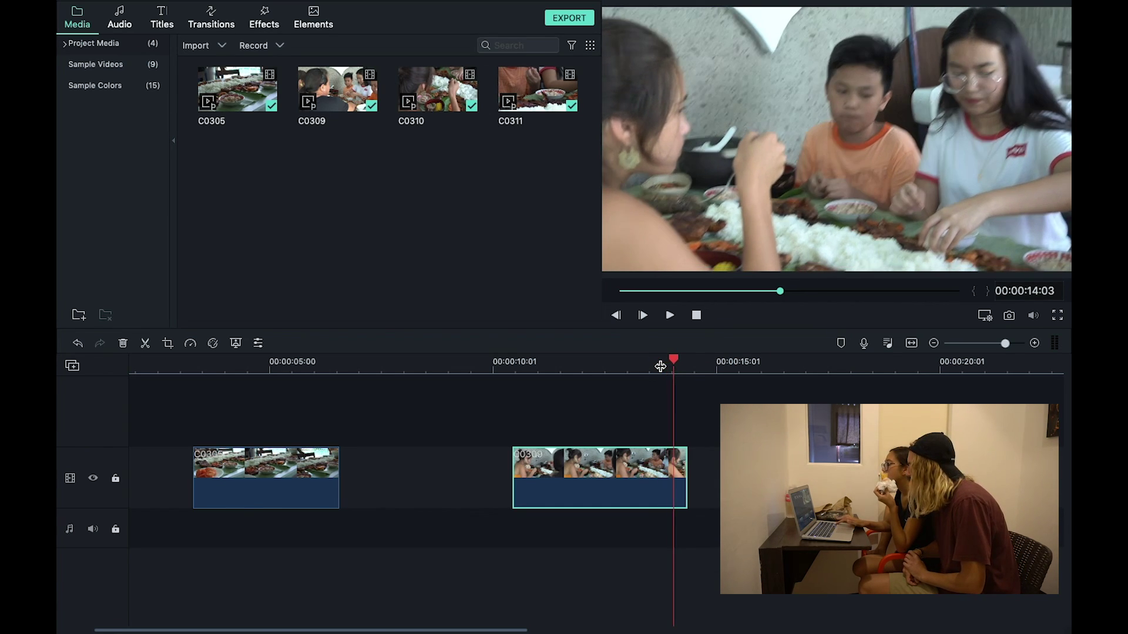
key("Right")
key("Right")
key("Right")
key("Right")
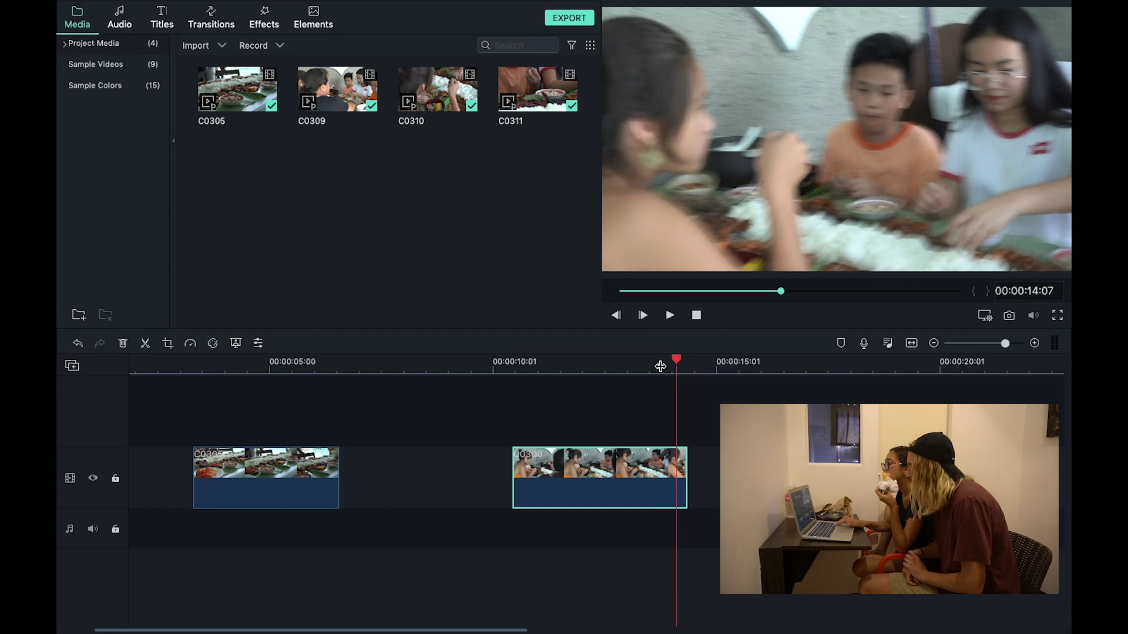
key("Left")
key("Left")
key("Left")
key("Left")
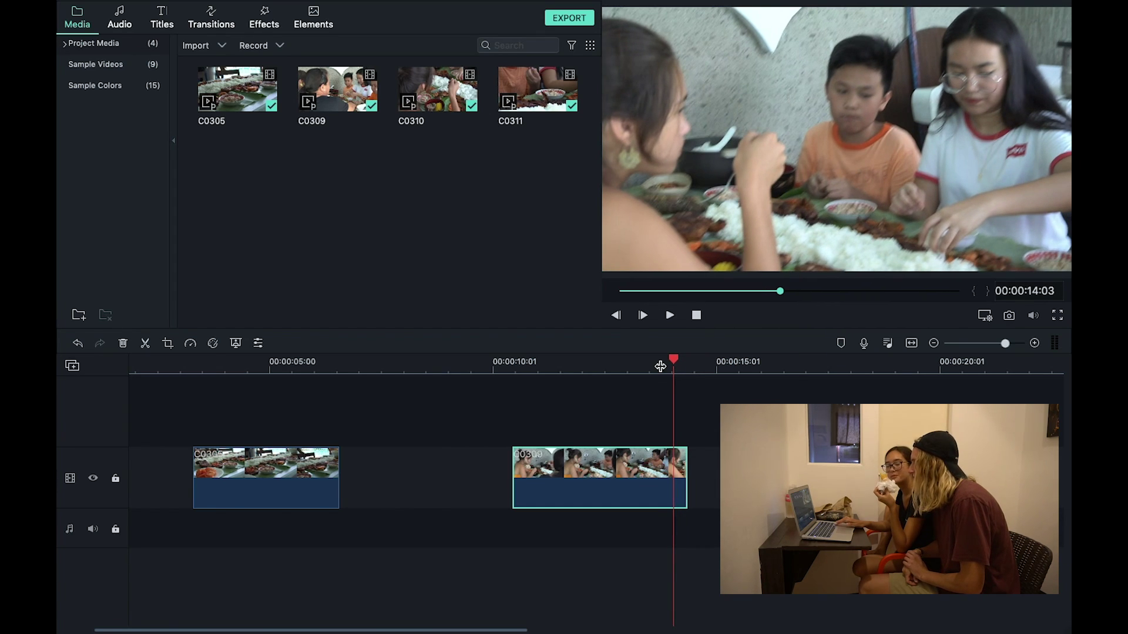
key("Left")
key("Left")
key("Left")
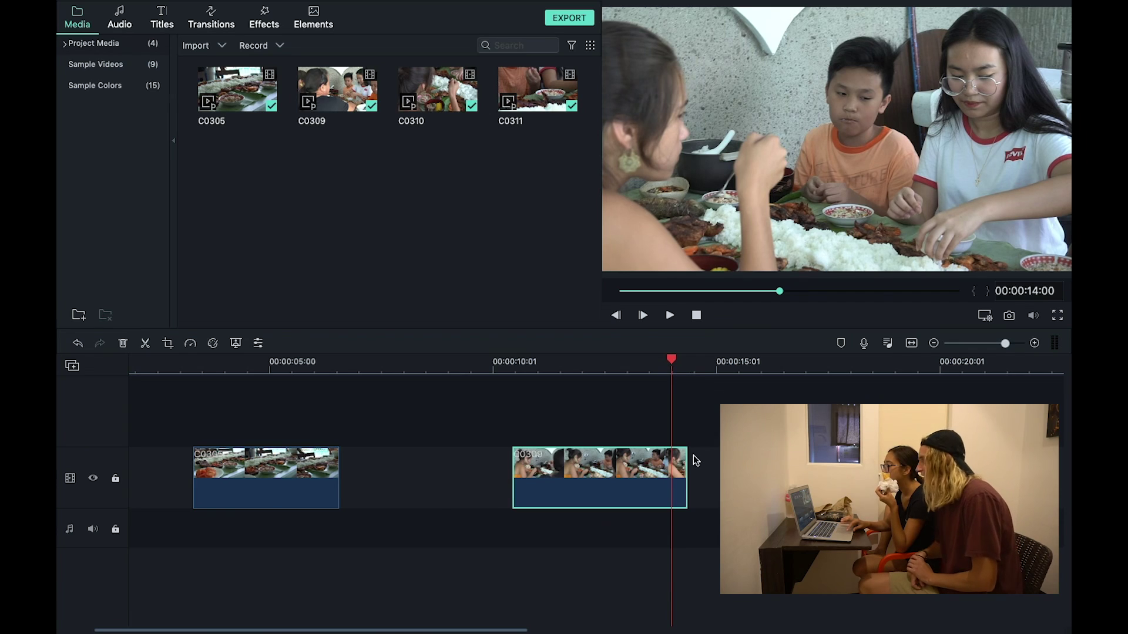
left_click_drag(686, 466, 675, 469)
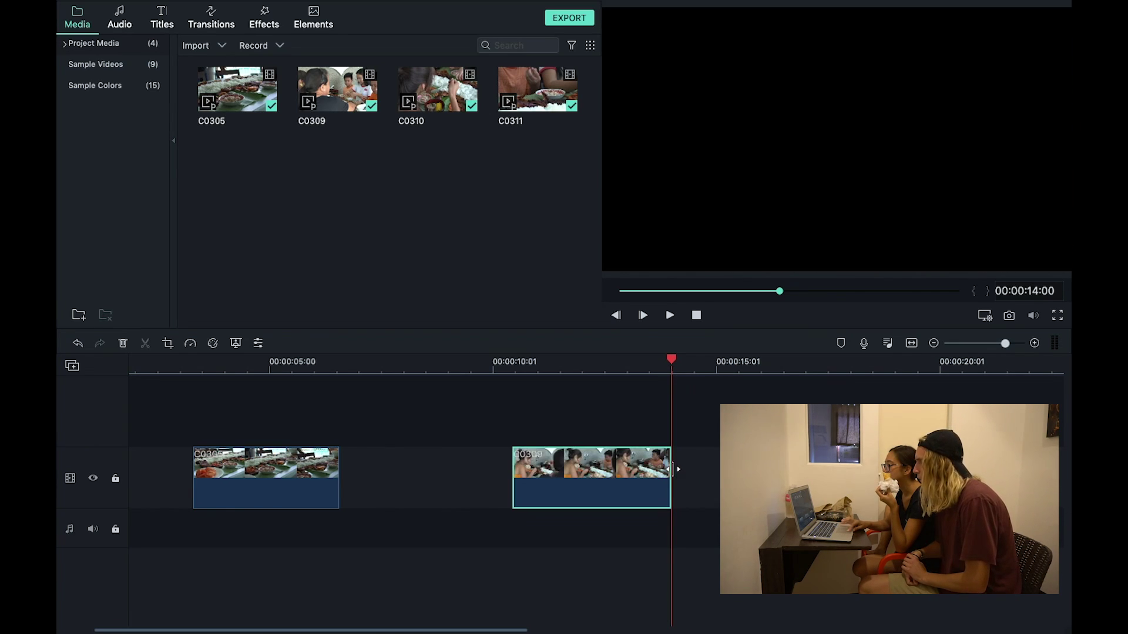
left_click(676, 470)
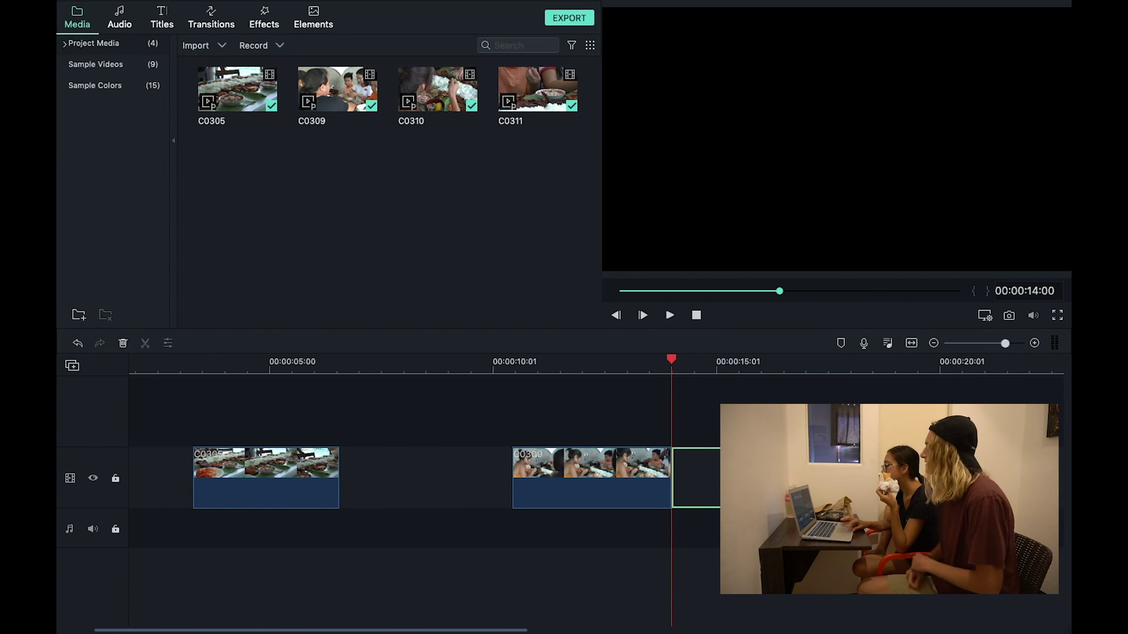
key("Delete")
Step: Play back clips C0310 and C0311 to check whether they need trimming
left_click_drag(856, 362, 848, 368)
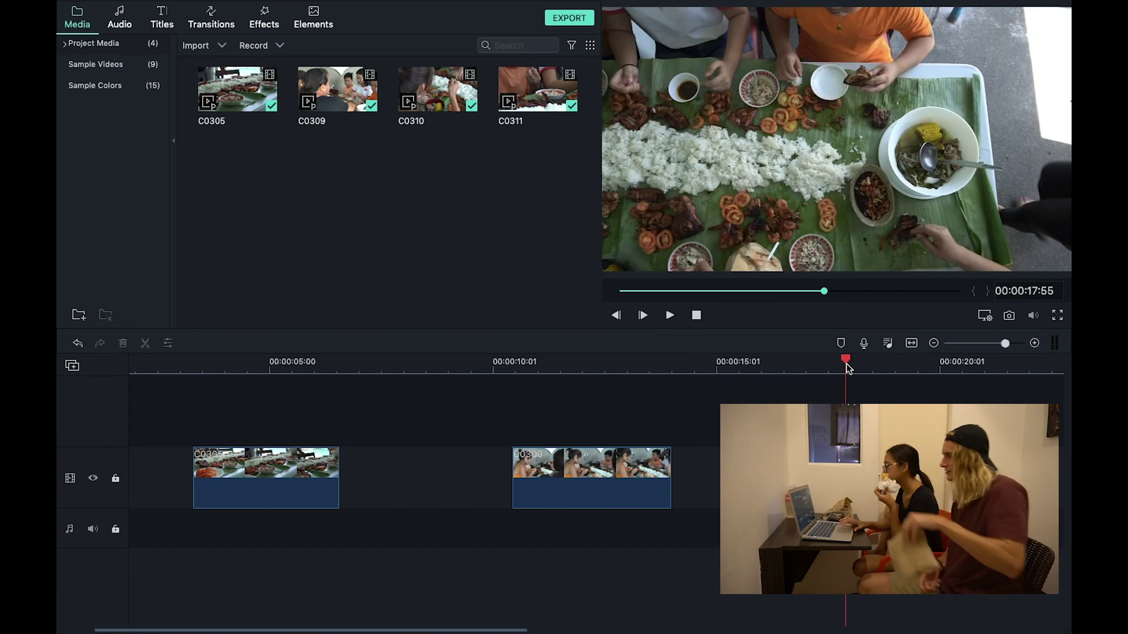
key("space")
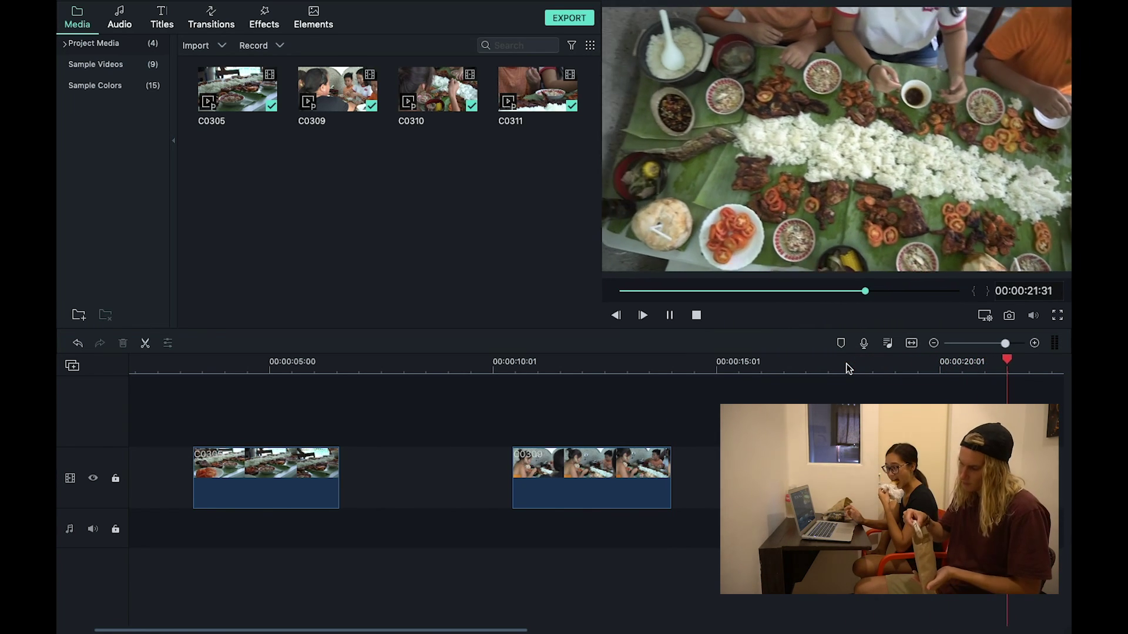
key("space")
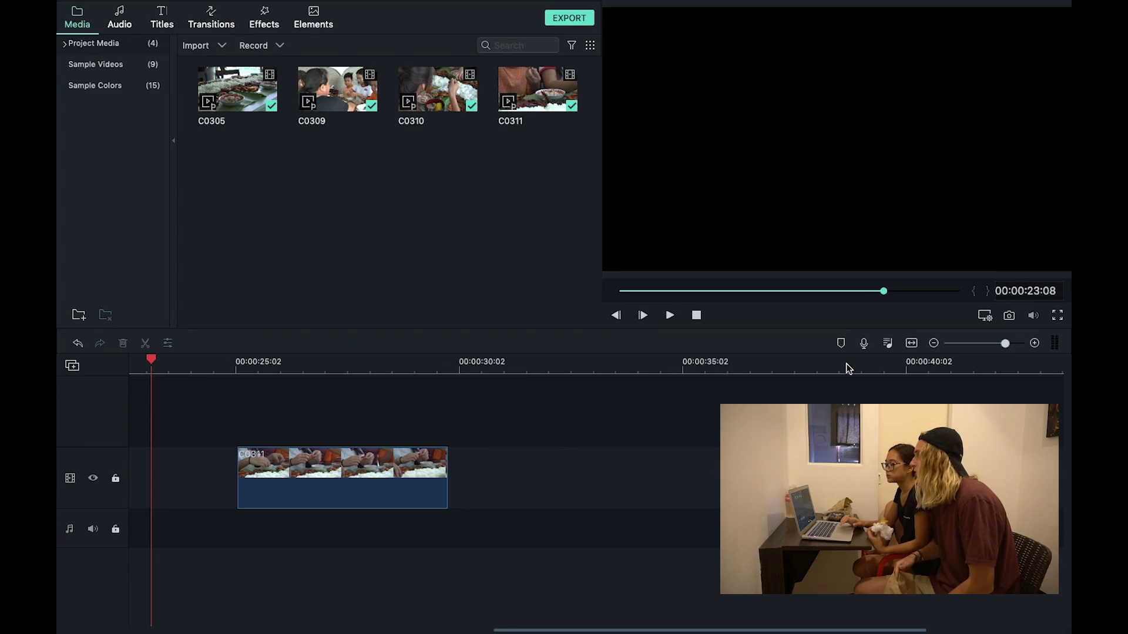
left_click(232, 369)
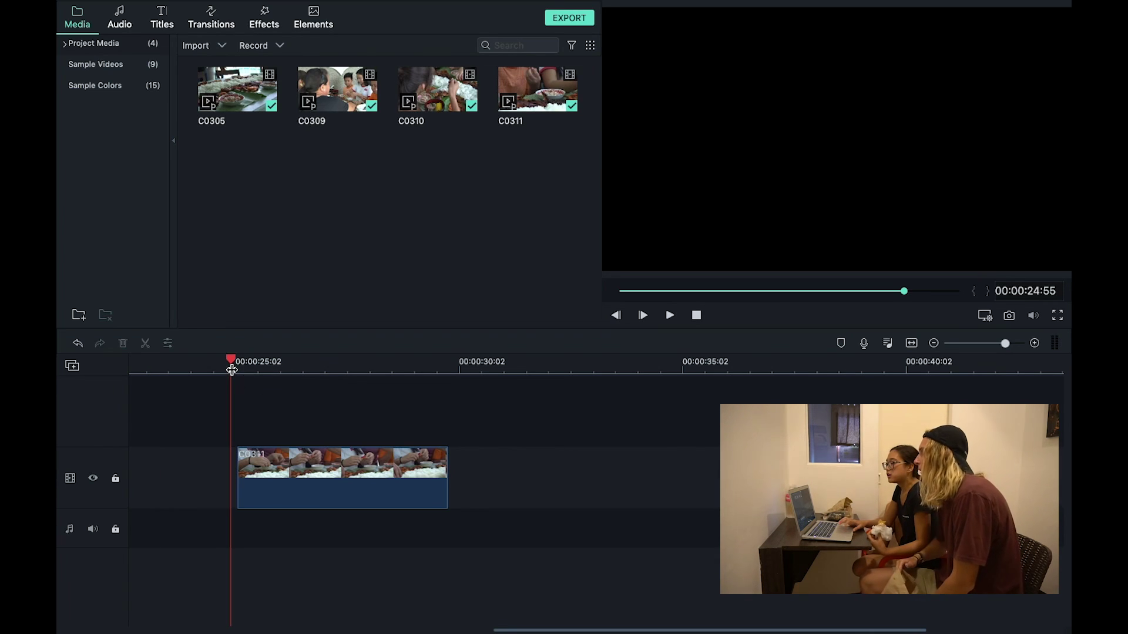
key("space")
key("space")
Step: Delete the empty gap before clip C0305 so that it begins at the start of the timeline
scroll(252, 411, "down", 3)
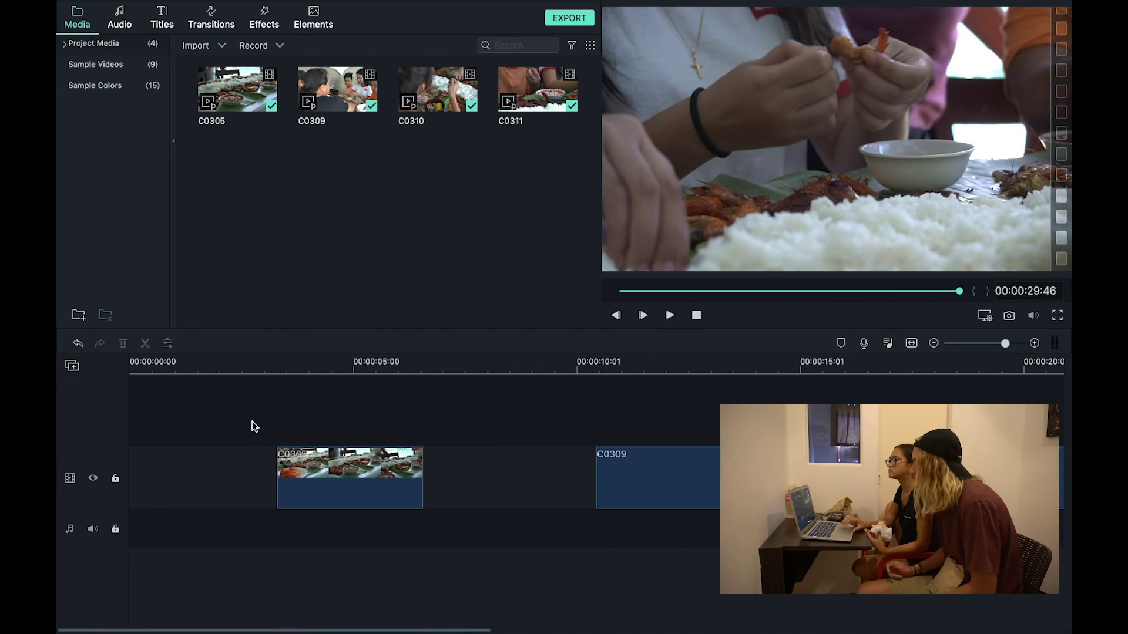
left_click(166, 469)
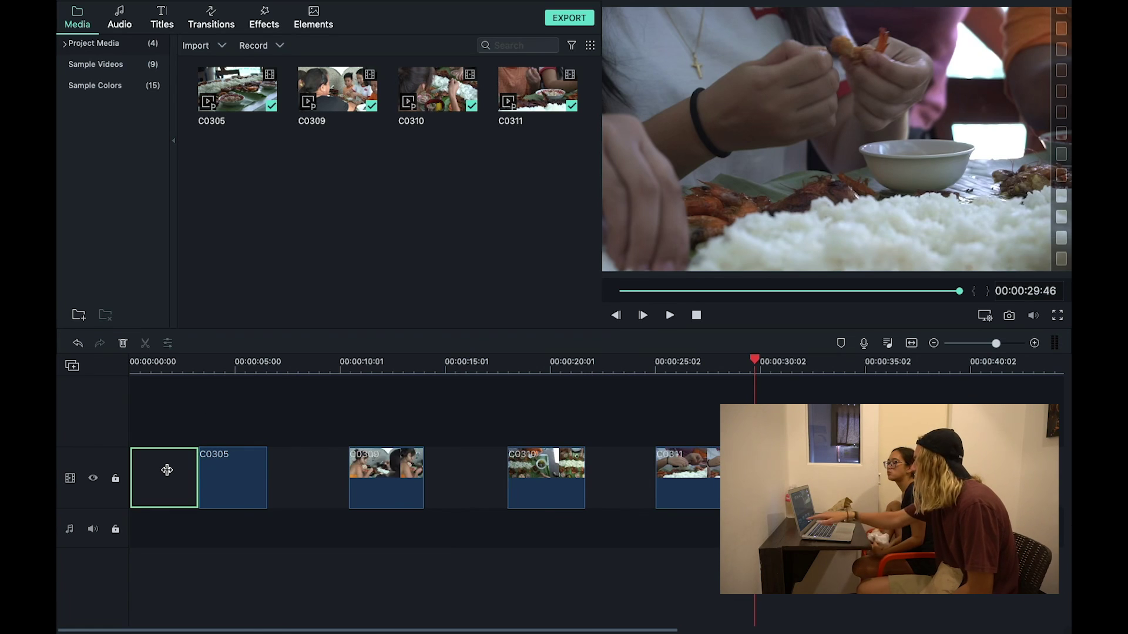
key("Delete")
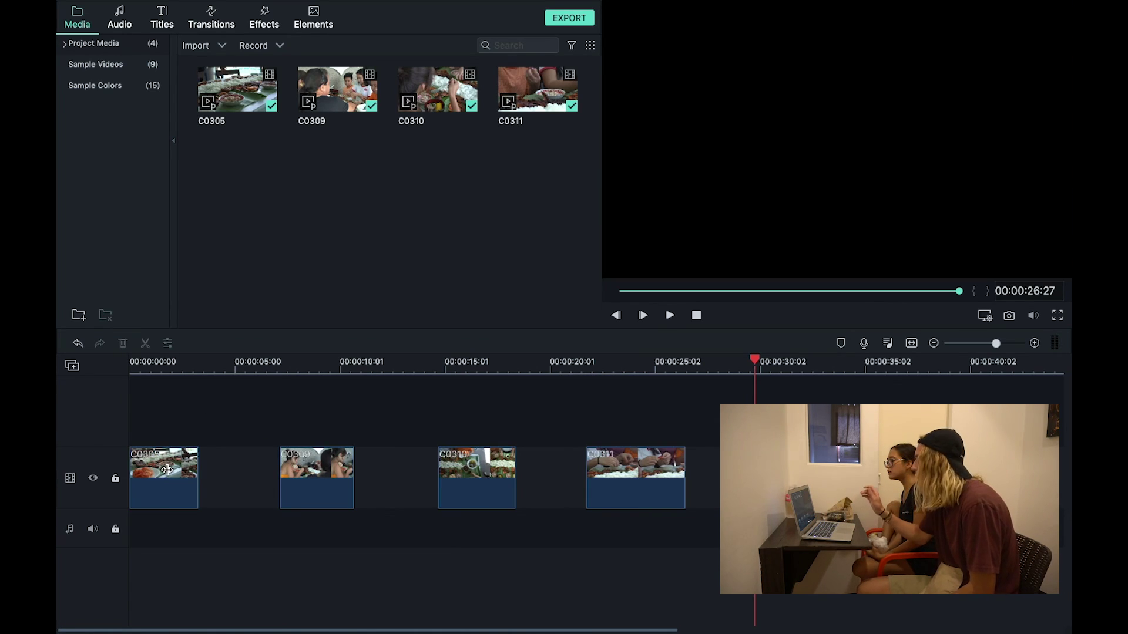
Step: Delete the empty gap between clips C0305 and C0309, and place the playhead at 00:00:02:06 within C0305
left_click(236, 482)
key("Delete")
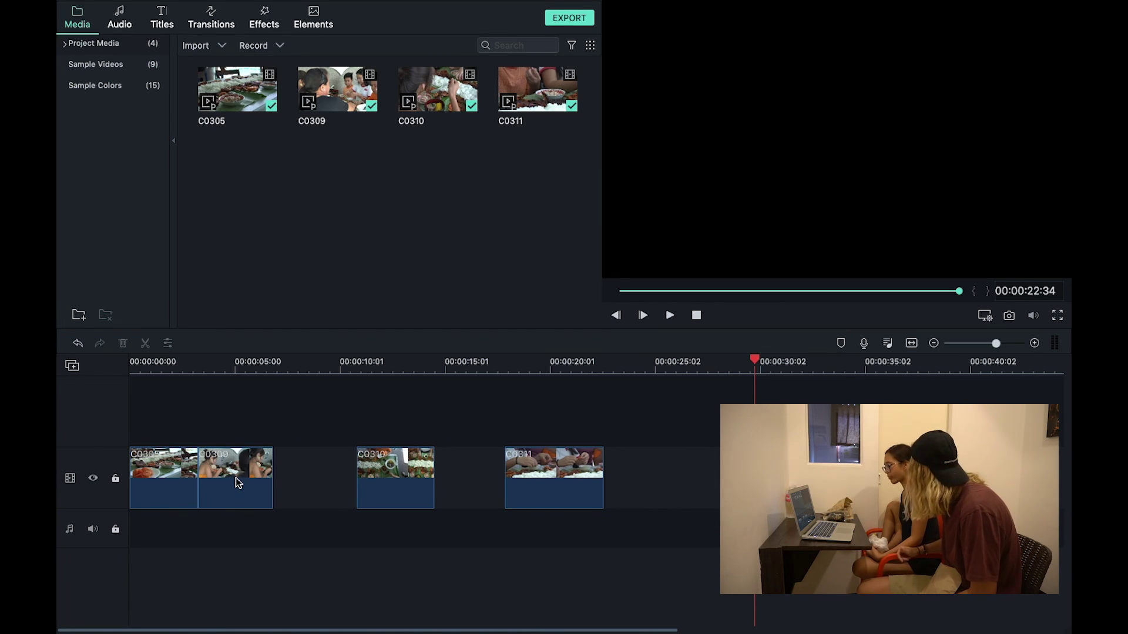
left_click(174, 363)
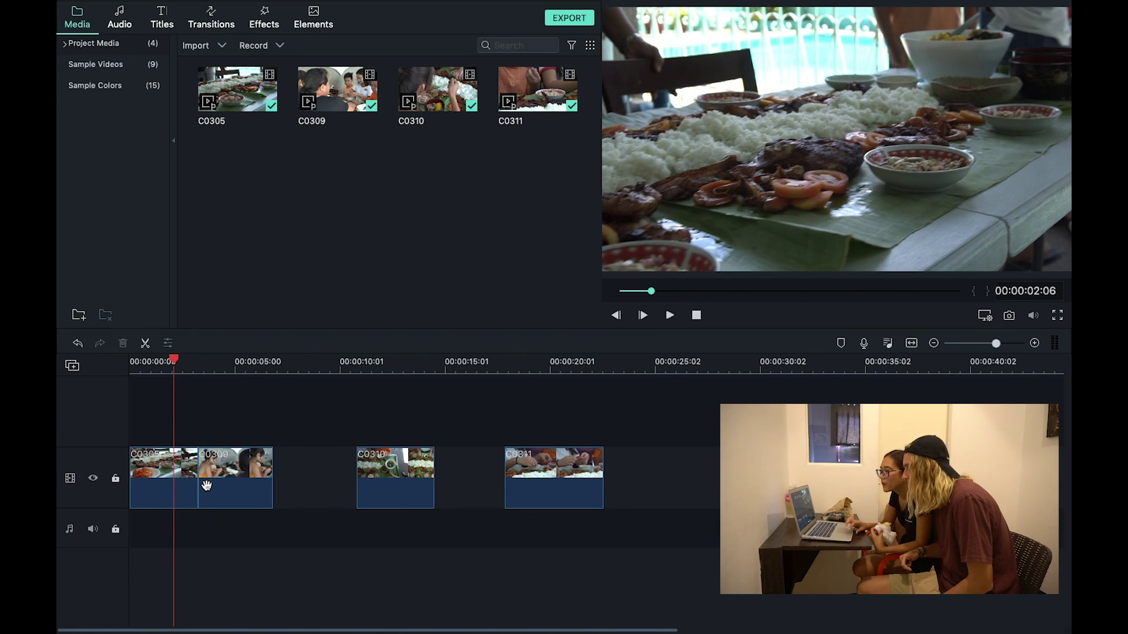
Step: Try the Erase Slide transition at the cut between clips C0305 and C0309, preview it and undo it
left_click(210, 20)
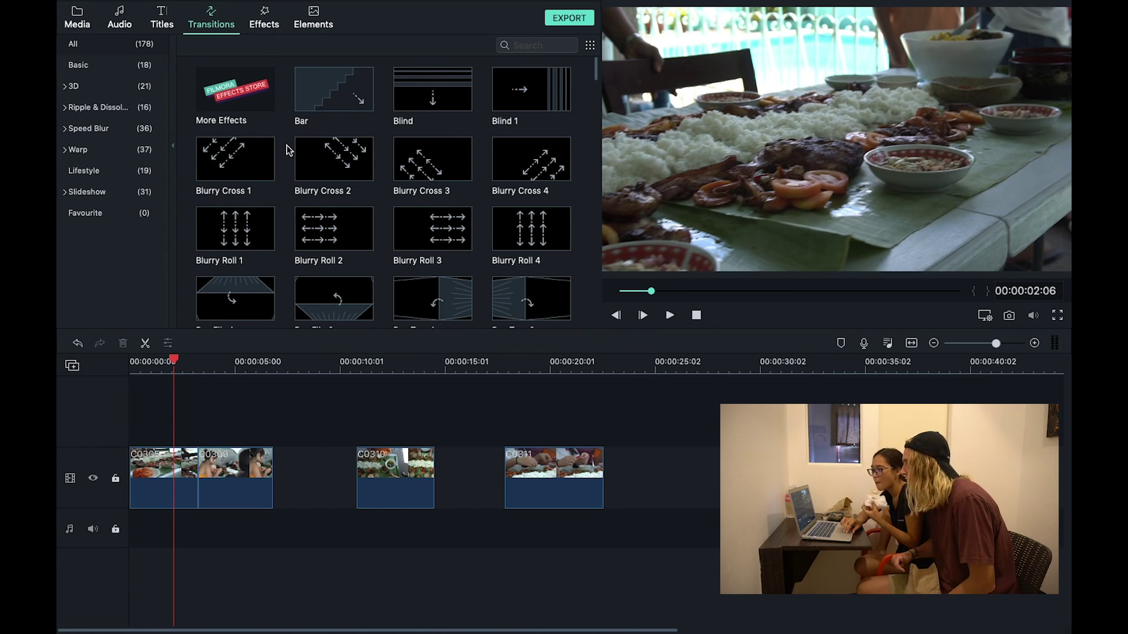
scroll(288, 150, "down", 5)
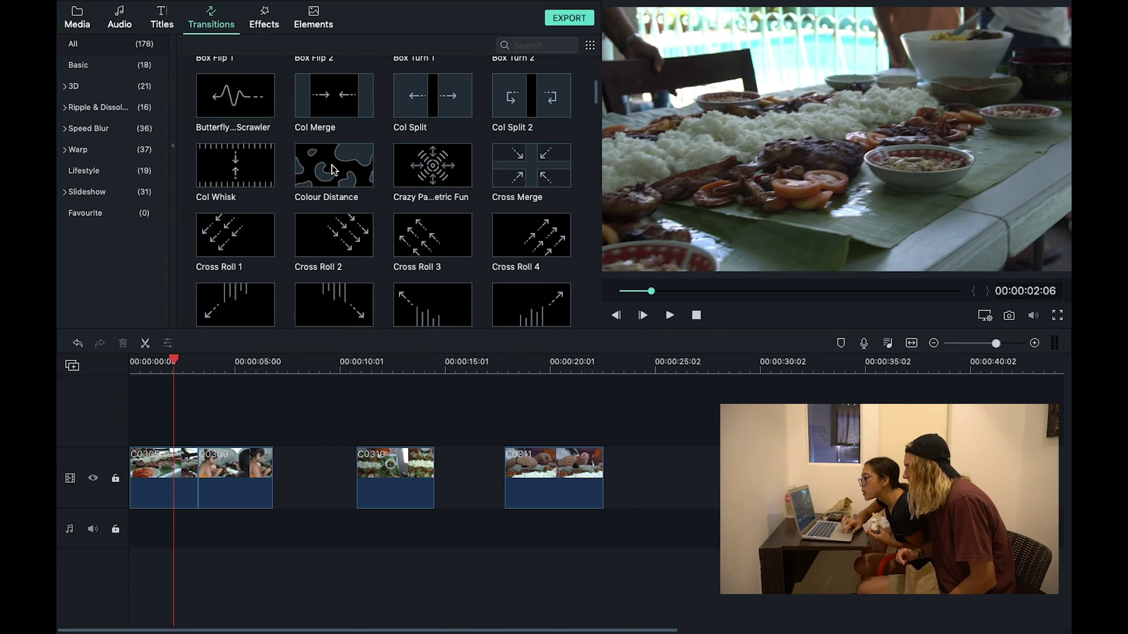
scroll(329, 174, "down", 5)
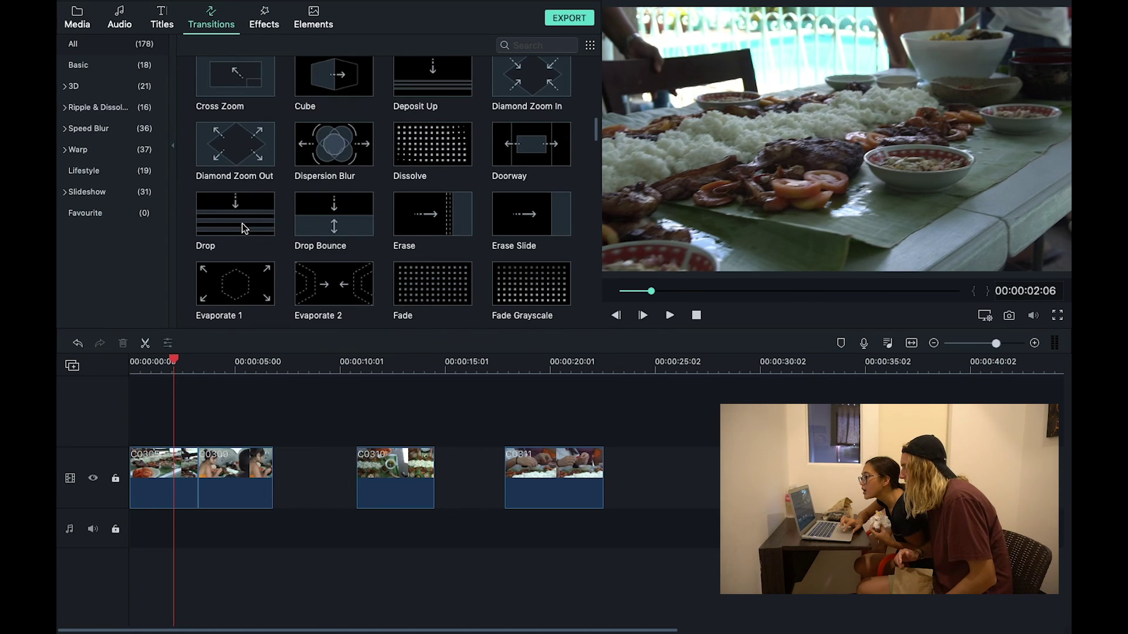
mouse_move(517, 220)
left_mouse_down()
mouse_move(372, 433)
mouse_move(316, 470)
mouse_move(278, 465)
mouse_move(208, 488)
left_mouse_up()
key("space")
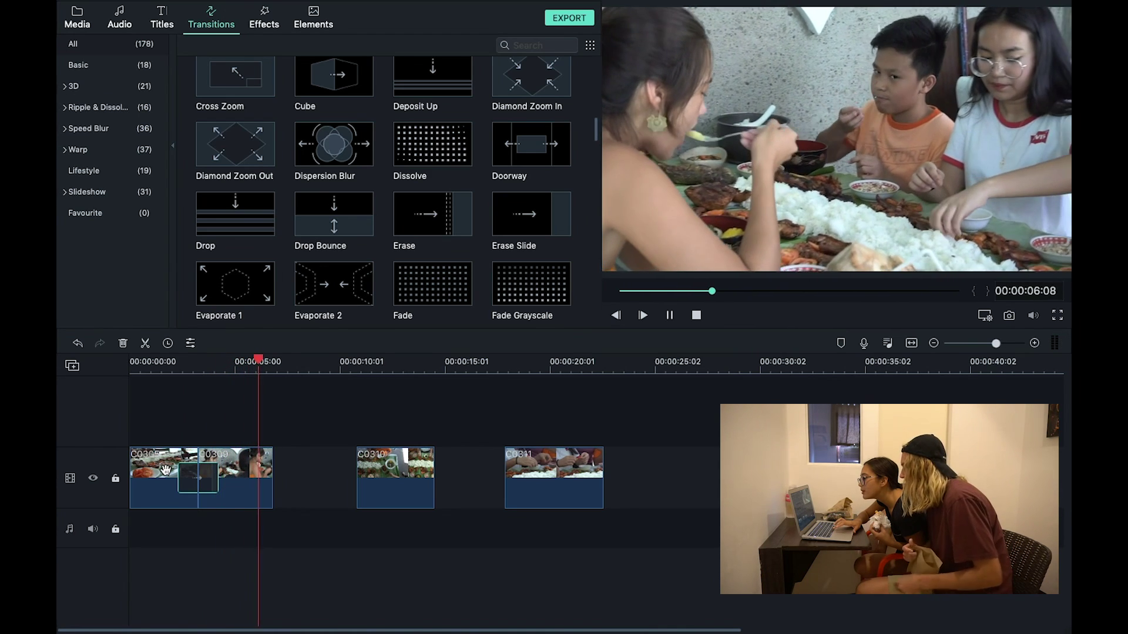
key("space")
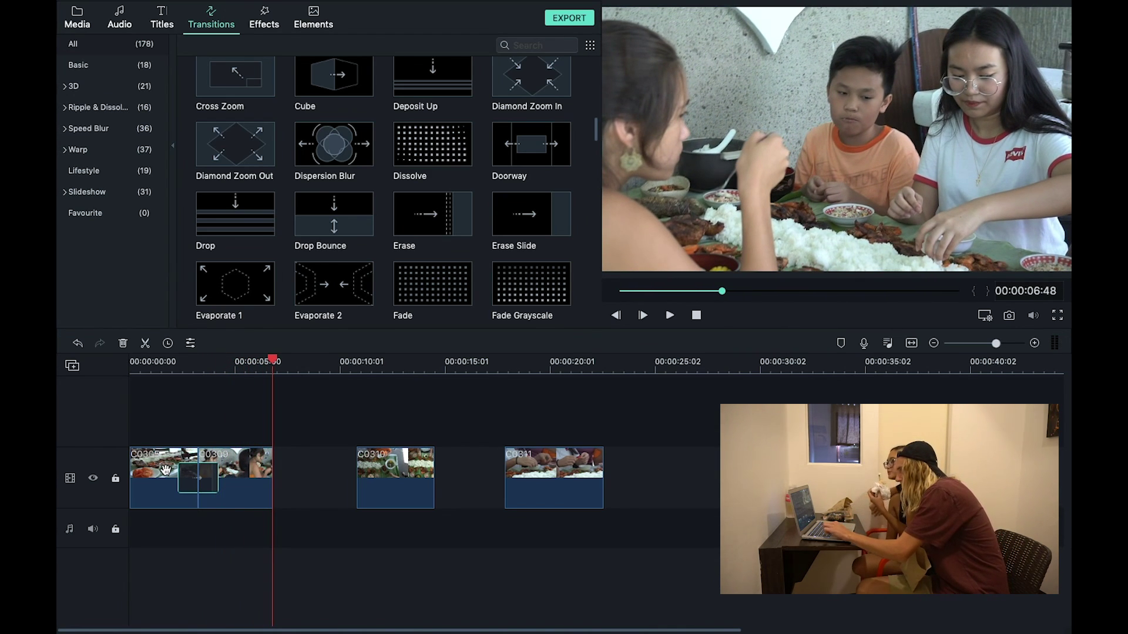
key("ctrl+z")
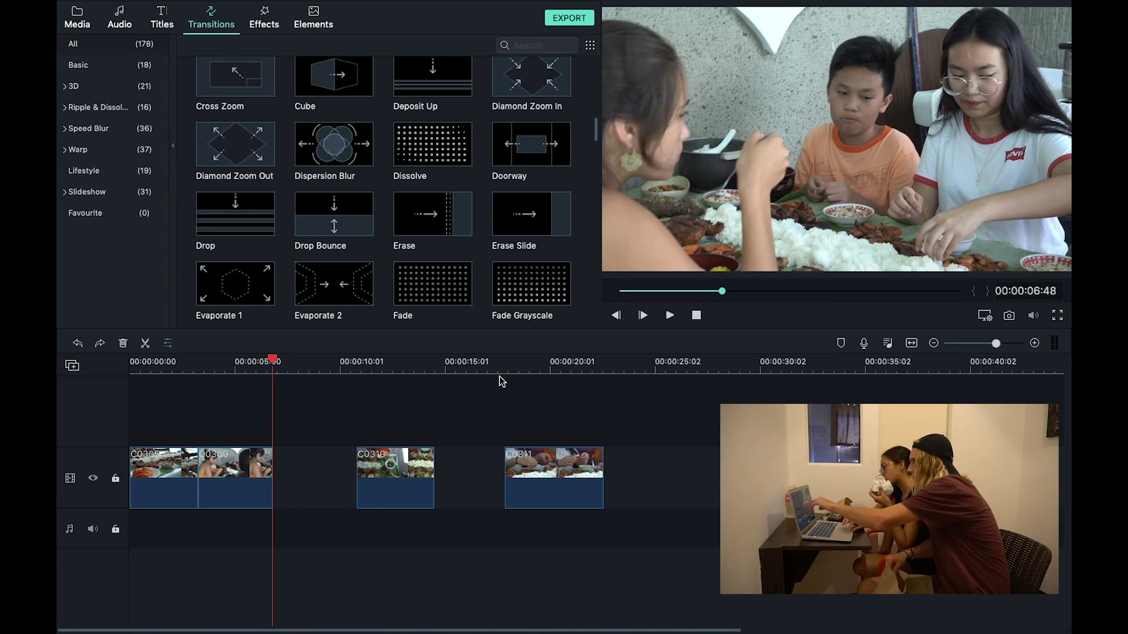
Step: Add the Blurry Roll 3 transition between clips C0305 and C0309 and preview it from just before the cut
scroll(397, 238, "down", 5)
scroll(397, 238, "up", 15)
scroll(397, 238, "down", 1)
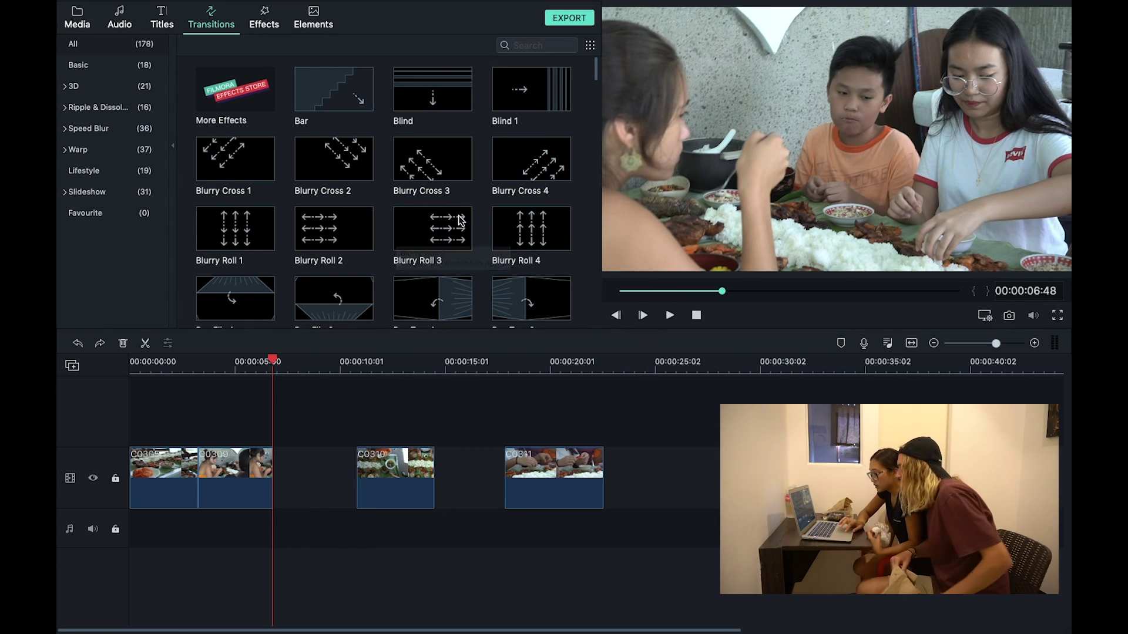
left_click_drag(434, 231, 213, 473)
left_click(155, 484)
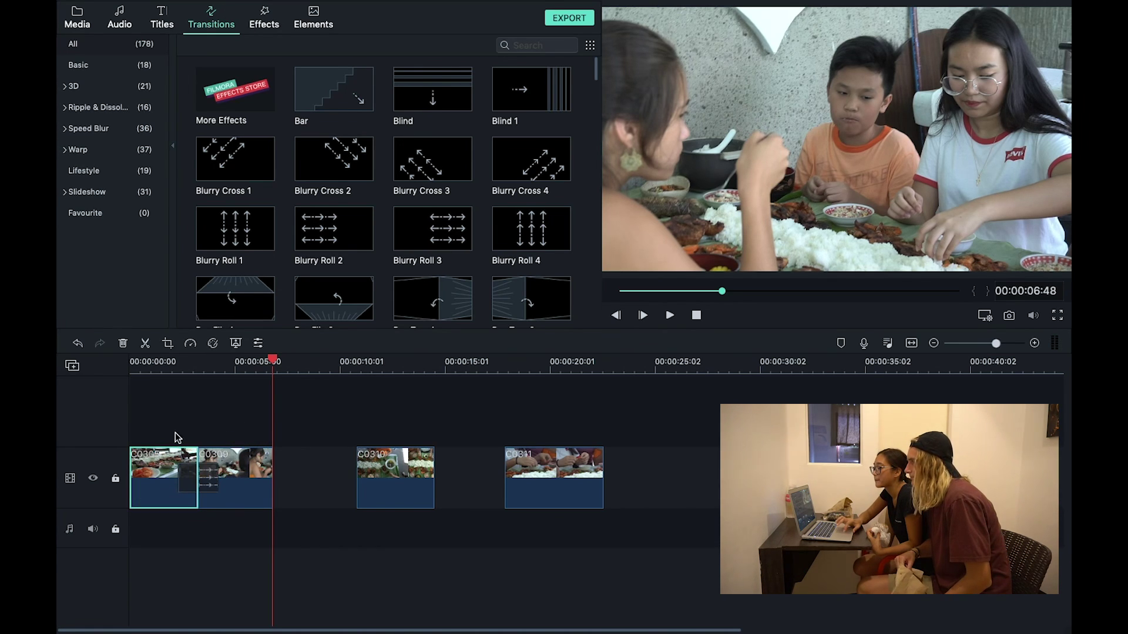
left_click(171, 361)
key("space")
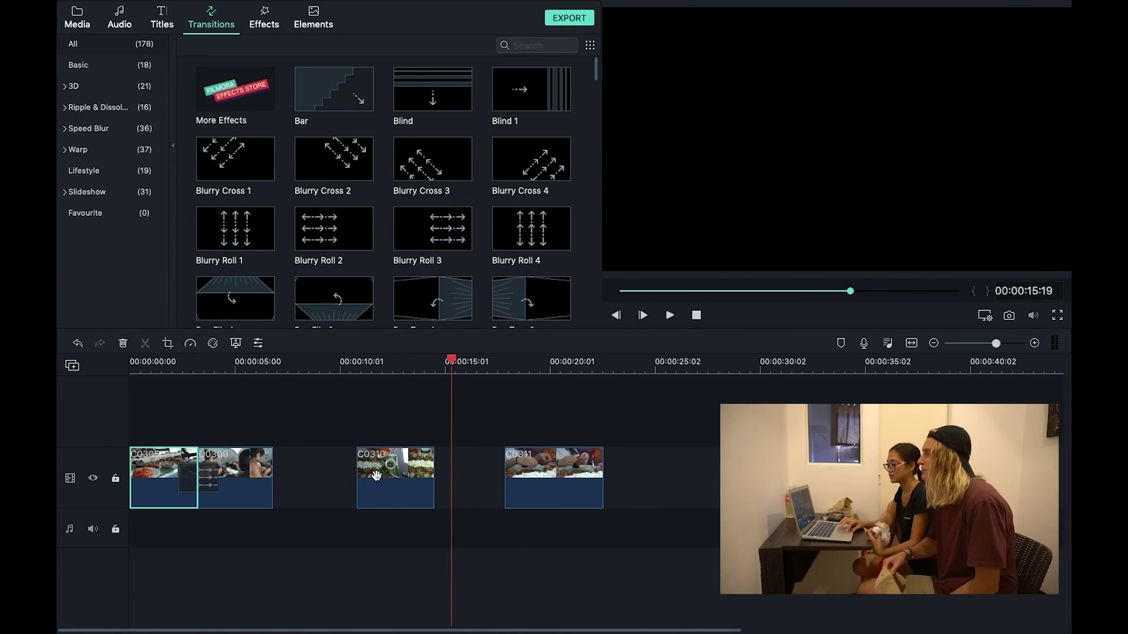
Step: Close the gap between clips C0309 and C0310, and add and preview the Warp Zoom 6 transition at their cut
left_click_drag(376, 475, 319, 467)
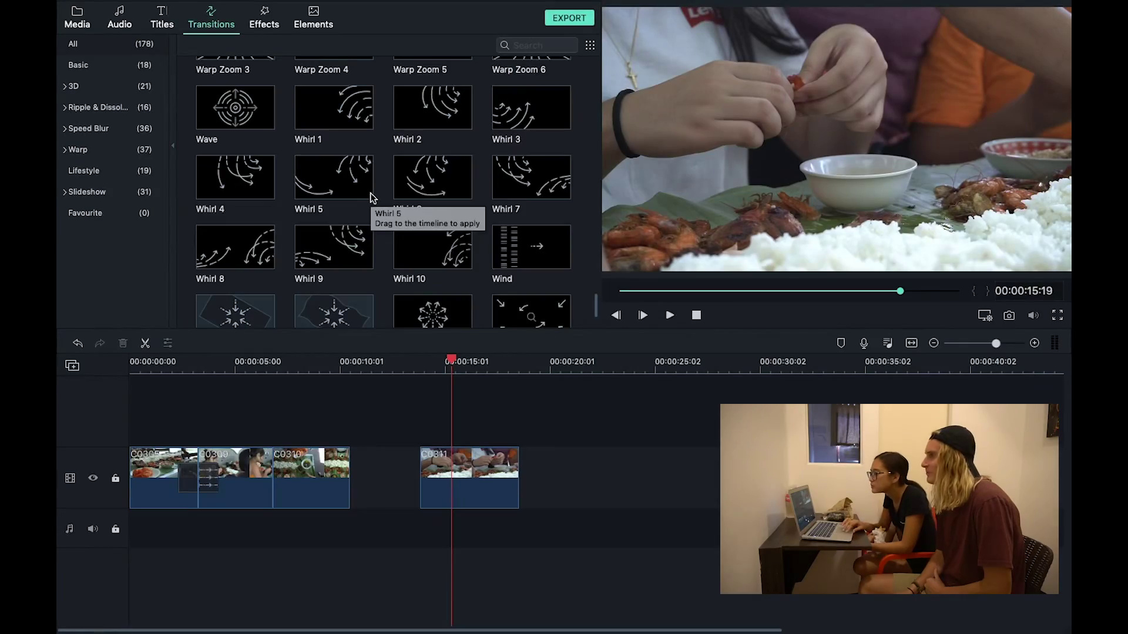
scroll(372, 203, "up", 2)
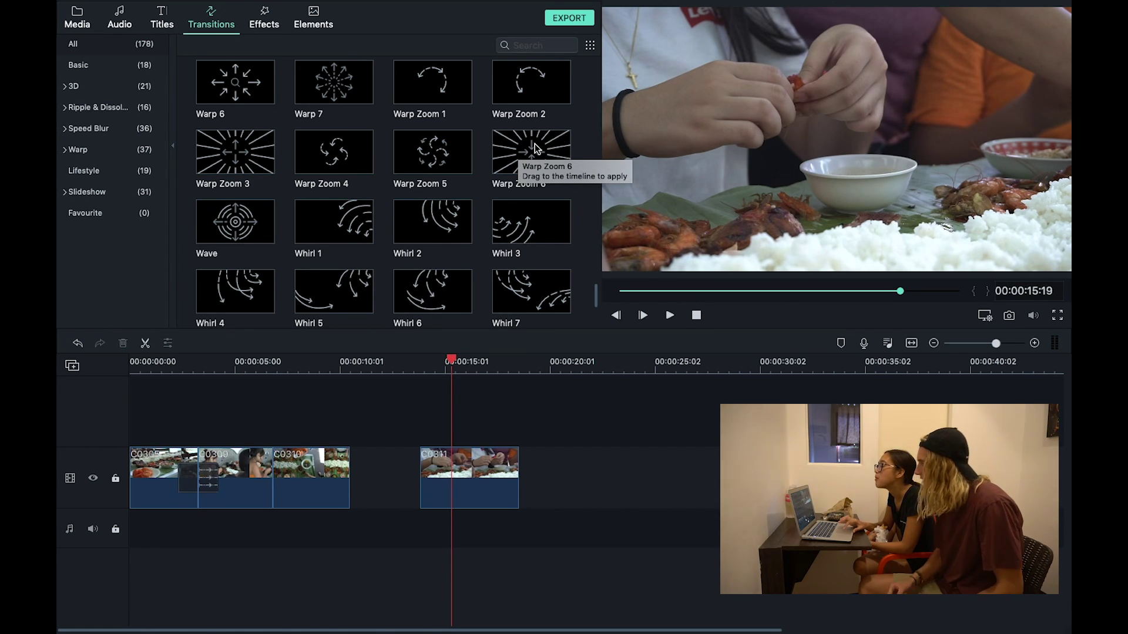
left_click_drag(535, 144, 303, 470)
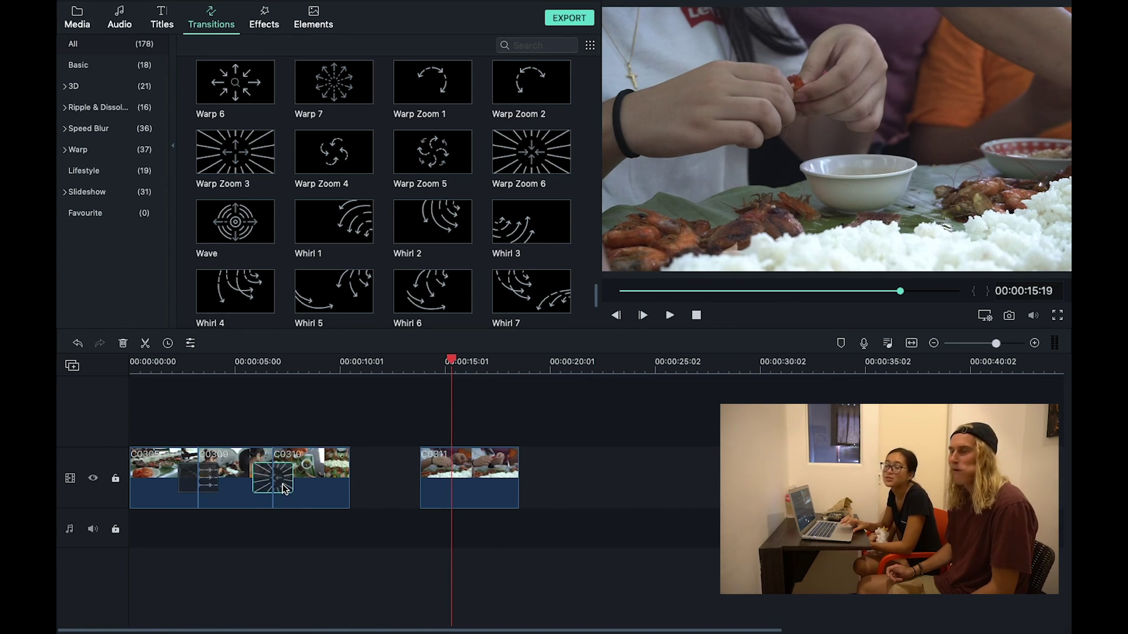
left_click(247, 371)
key("space")
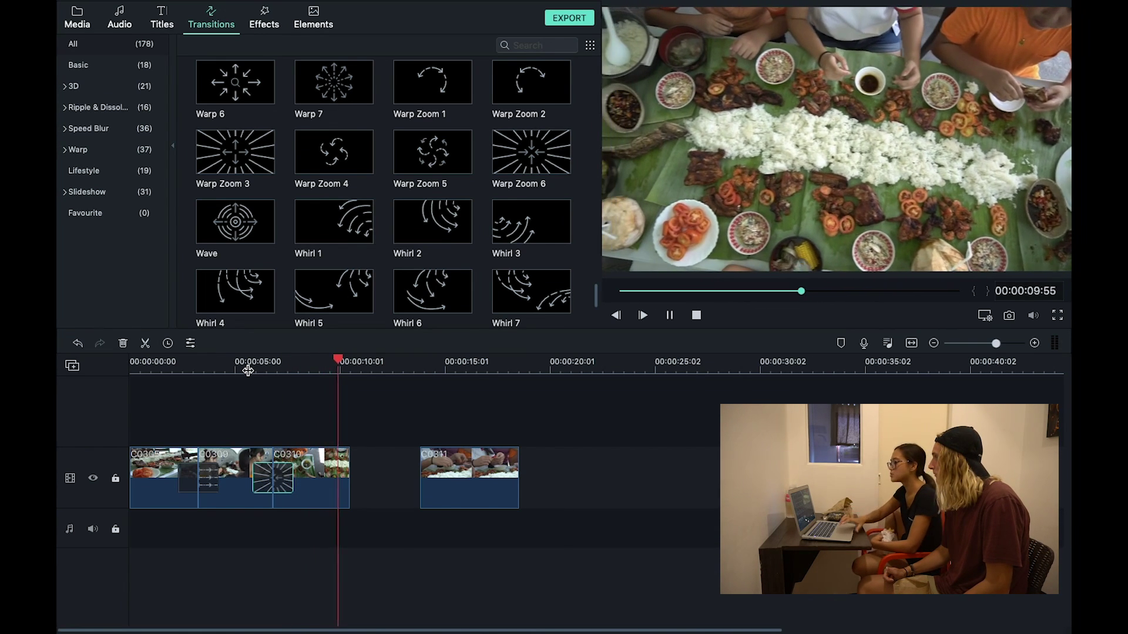
key("space")
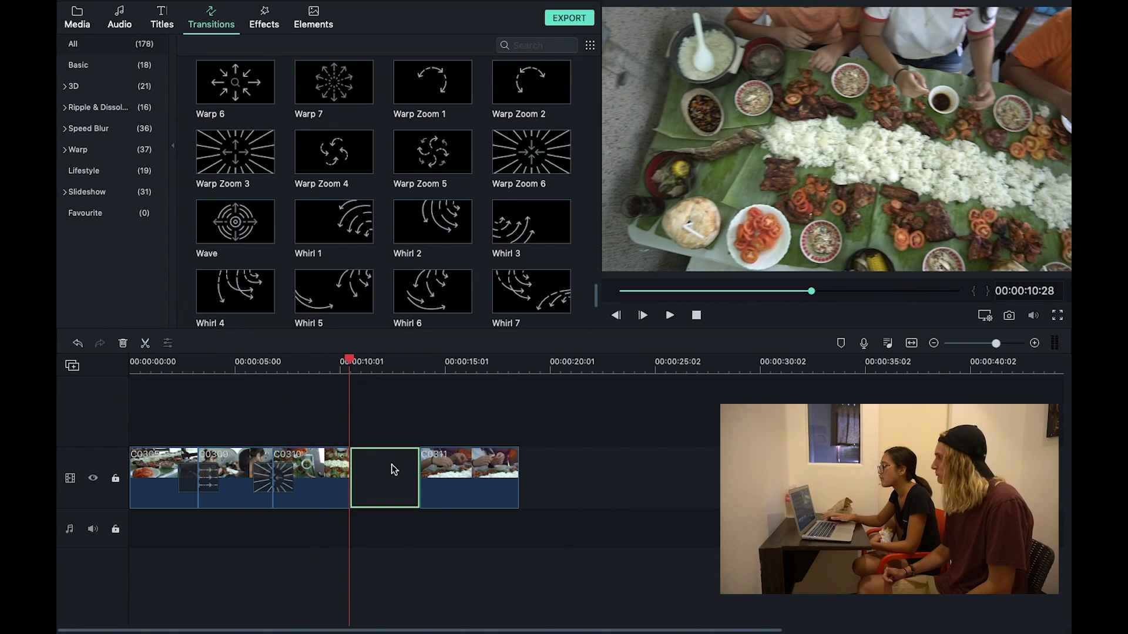
Step: Delete the empty gap between clips C0310 and C0311 and add a Whirl transition at their cut
key("Delete")
left_click_drag(235, 221, 343, 519)
scroll(267, 219, "down", 5)
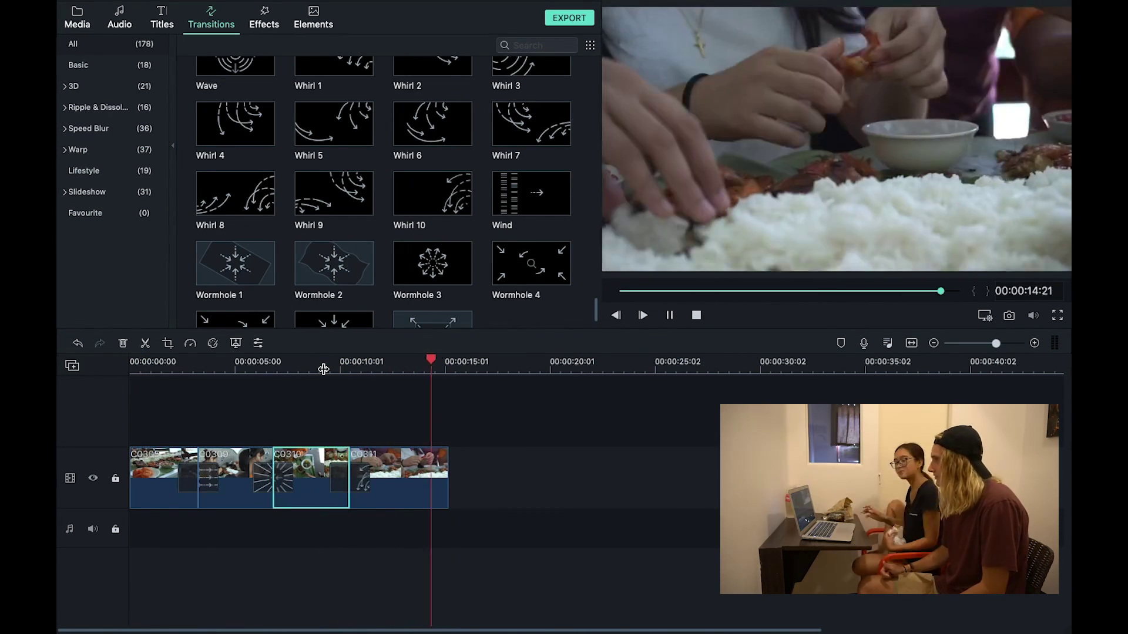
Step: Add the song "Lady Lane - The Pink Everland Sky" to the audio track at the start of the timeline and play it back
left_click(120, 16)
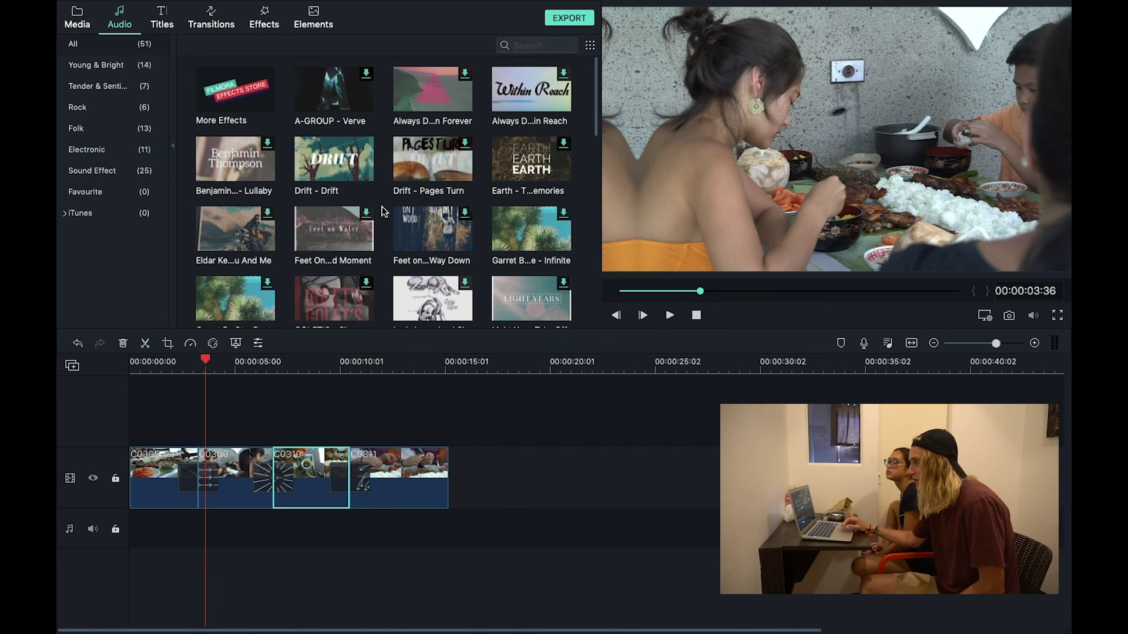
scroll(383, 212, "down", 2)
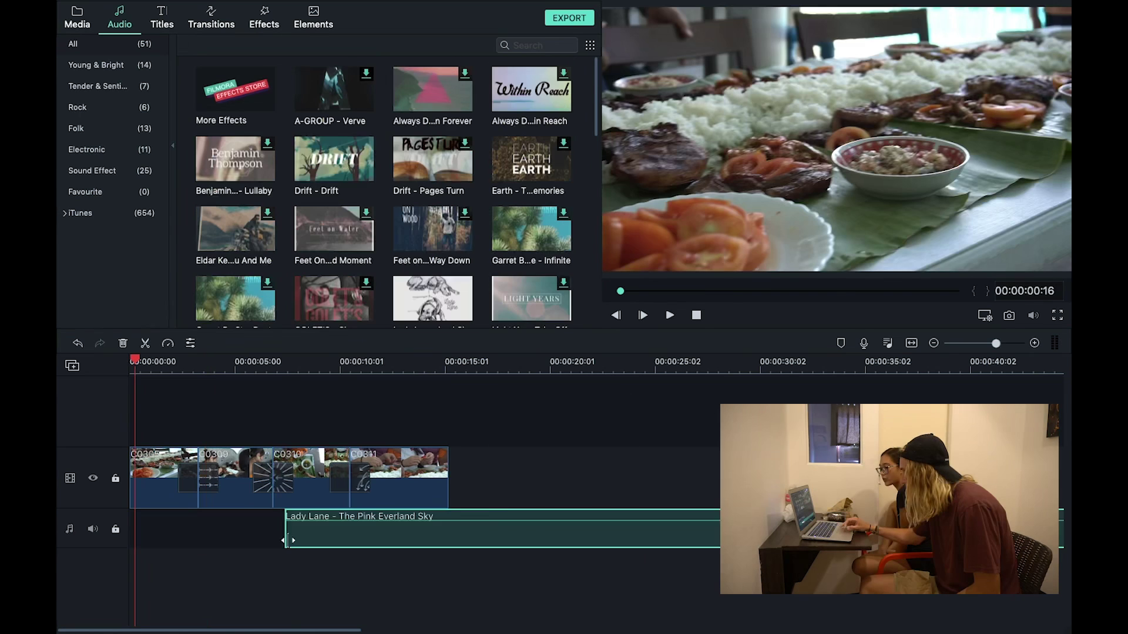
left_click_drag(290, 531, 159, 533)
key("space")
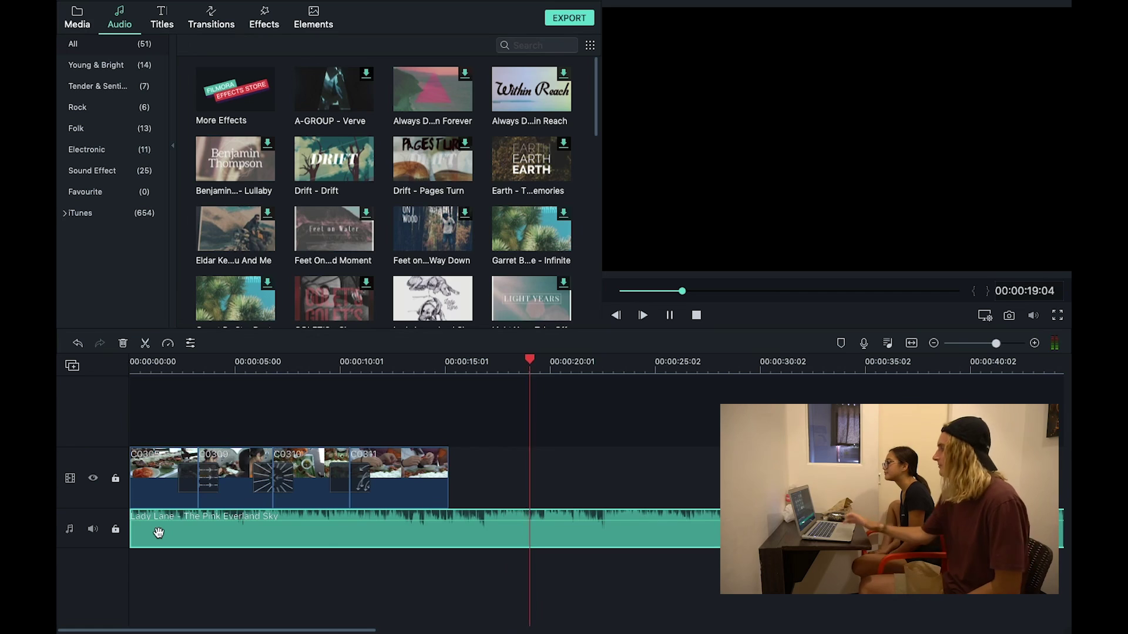
key("space")
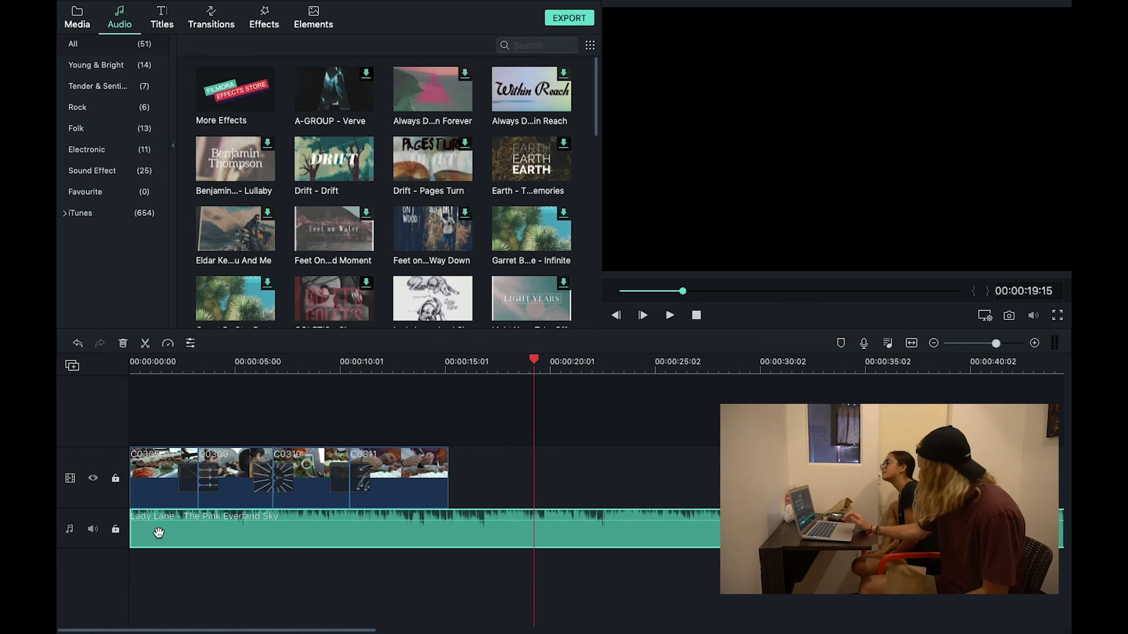
left_click(339, 541)
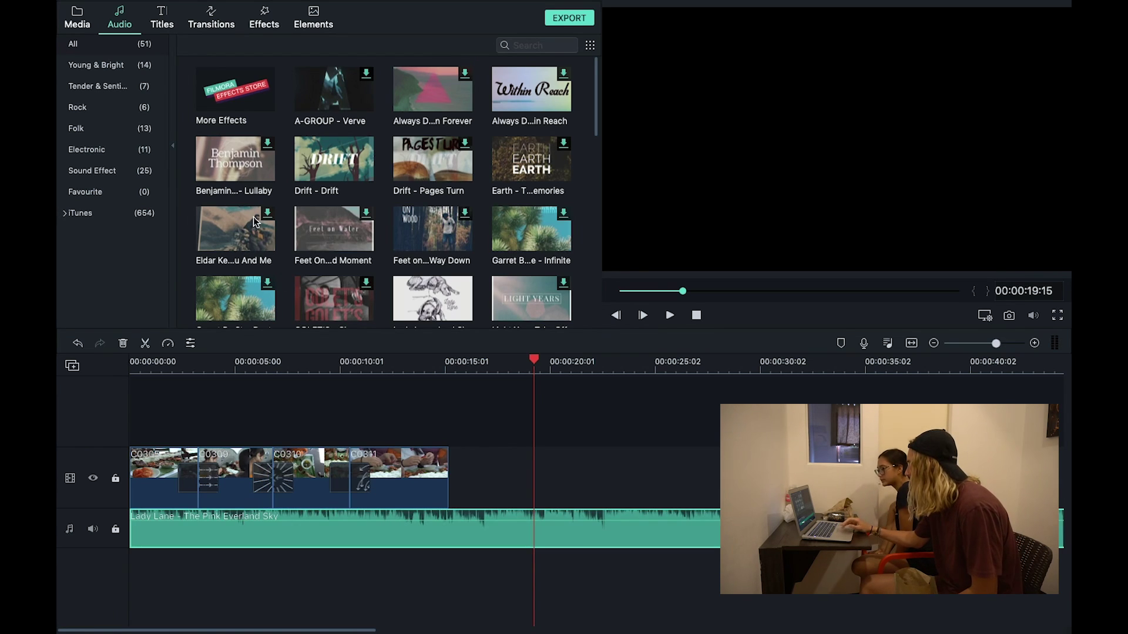
Step: Place the Lower Third 26 title above clip C0305 at the start of the timeline
left_click(161, 17)
left_click(139, 370)
left_click_drag(142, 364, 100, 360)
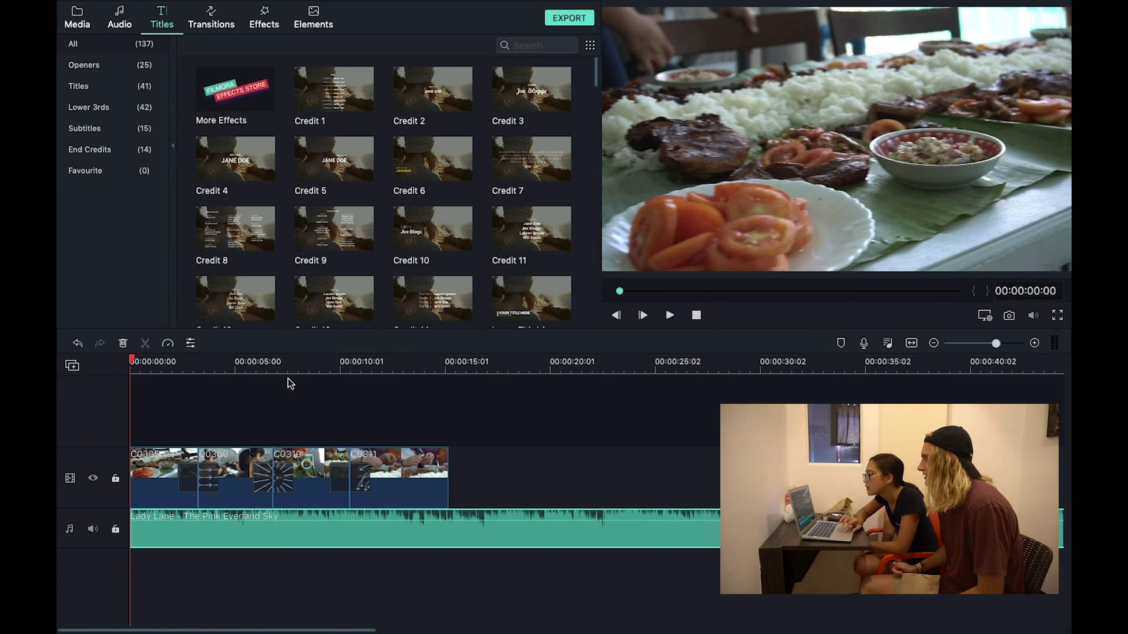
scroll(287, 167, "down", 5)
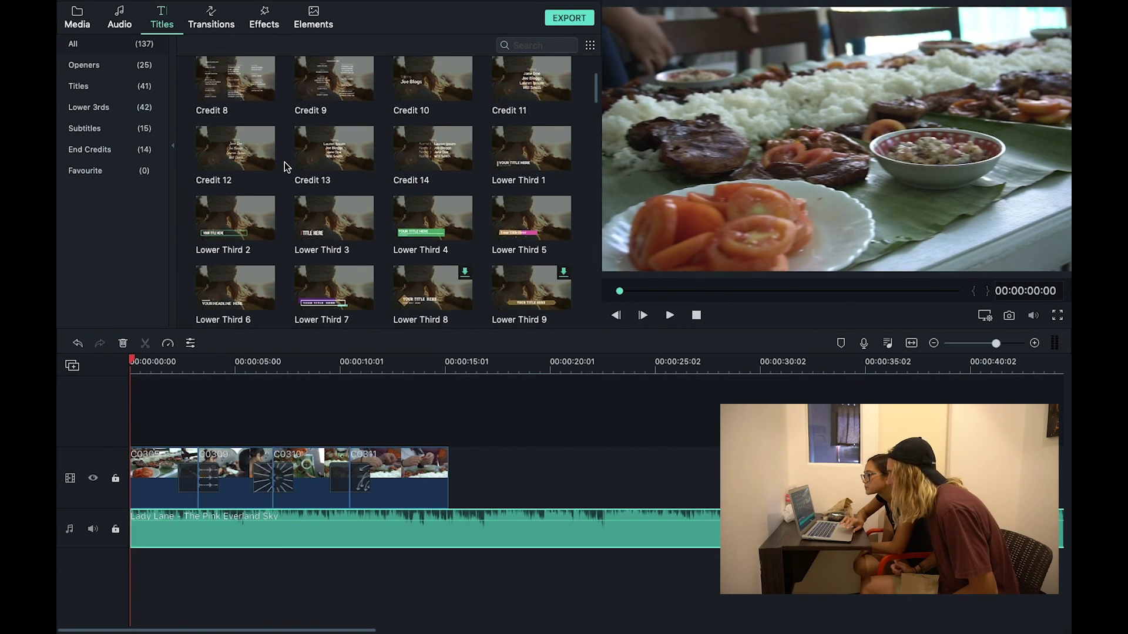
scroll(231, 224, "down", 6)
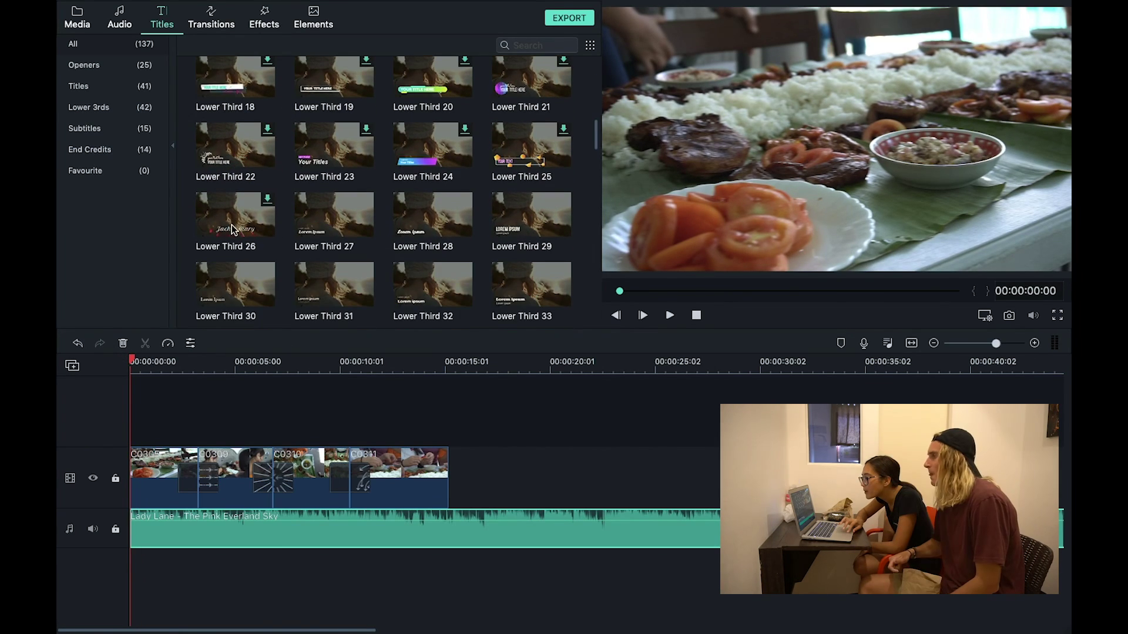
scroll(232, 224, "down", 1)
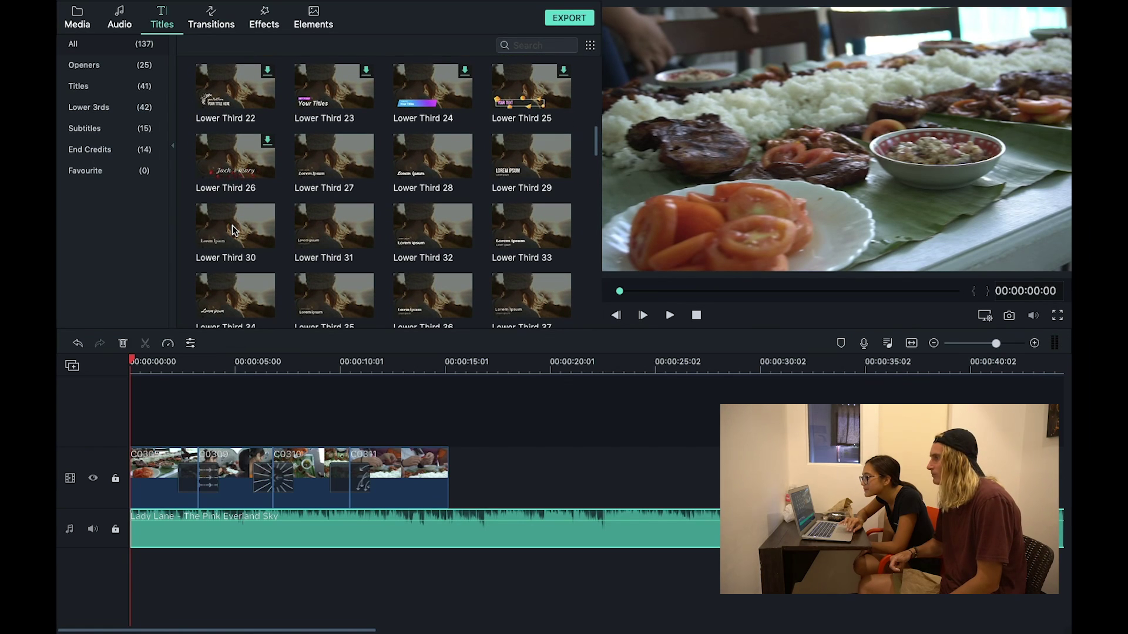
left_click_drag(235, 159, 133, 444)
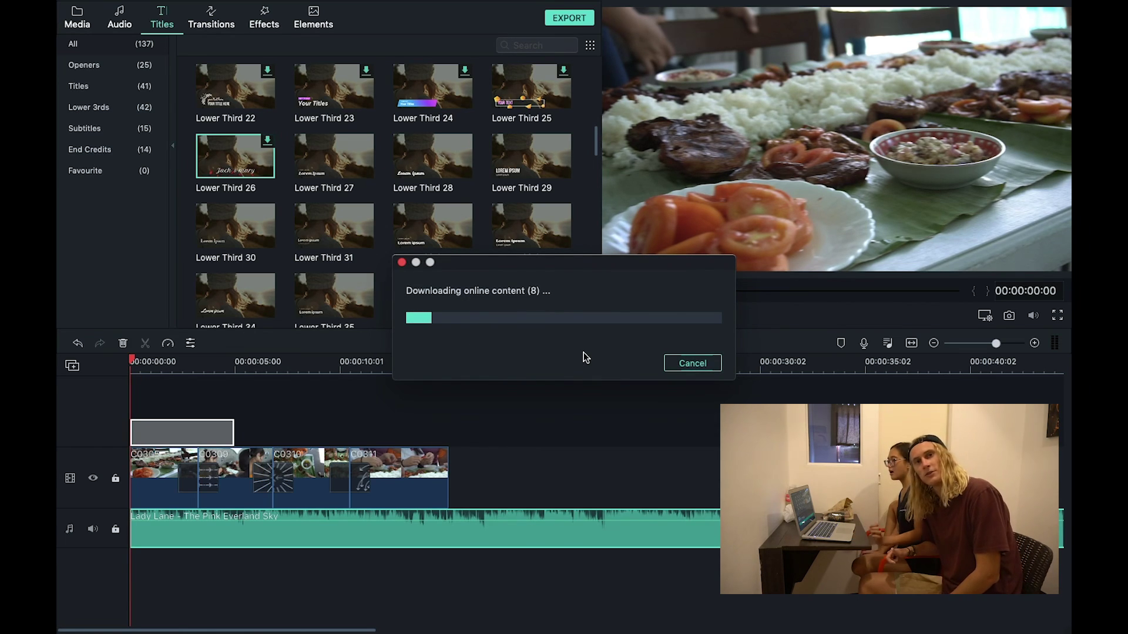
Step: Replace the title's main line with "Happy Birthday", the person's first name and an exclamation mark, and select its date line
double_click(152, 458)
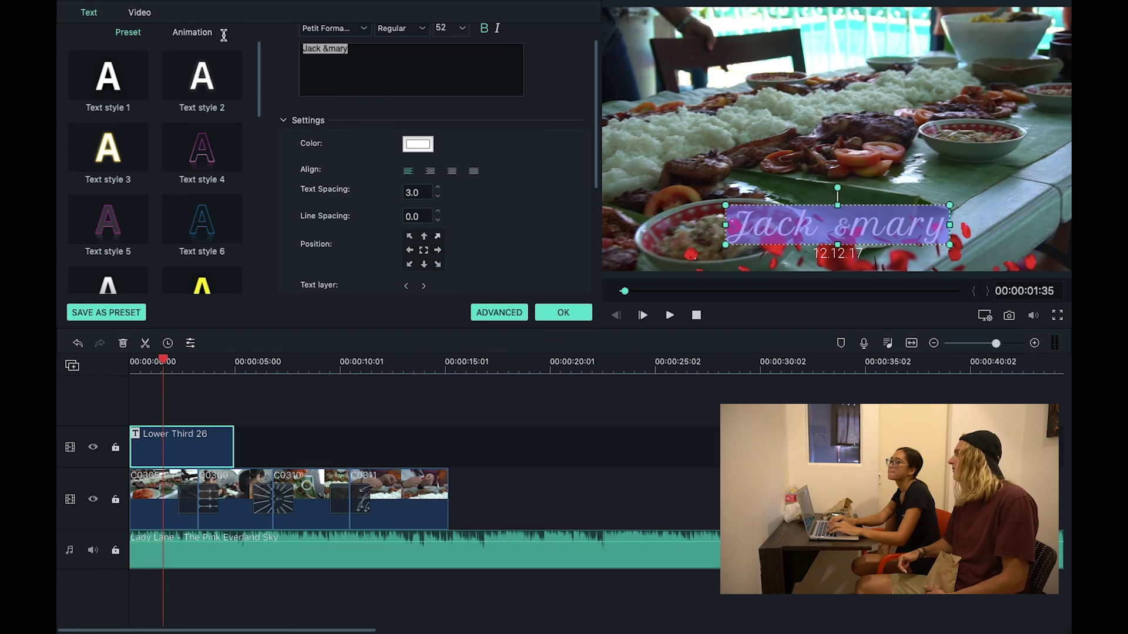
type("Tamse")
key("BackSpace")
key("BackSpace")
key("BackSpace")
key("BackSpace")
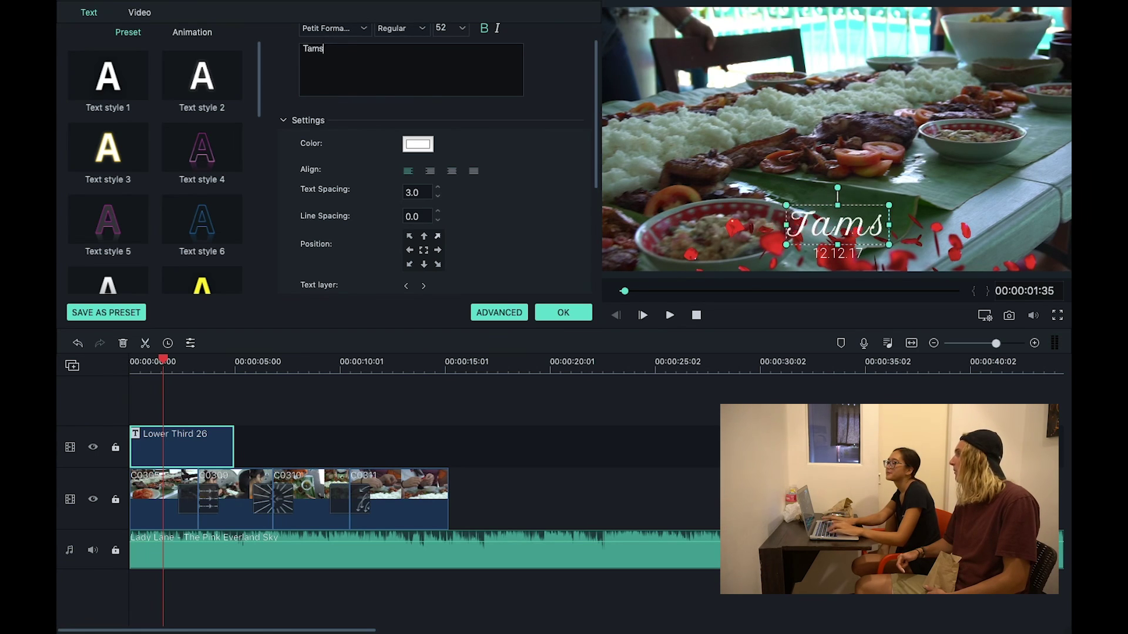
type("Happy ")
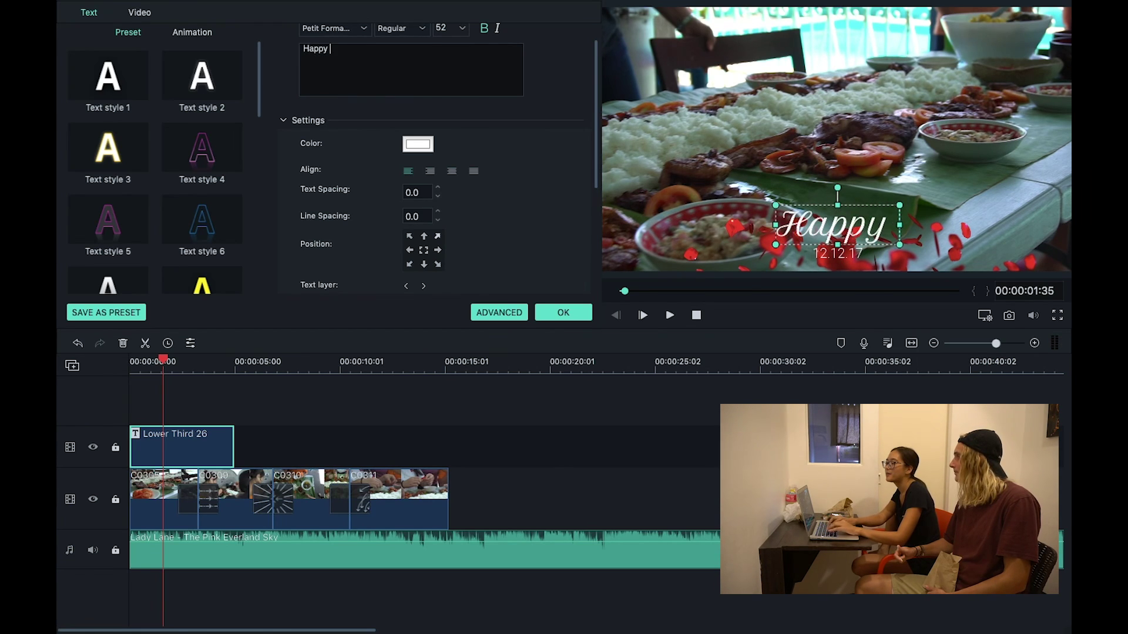
type("Birthday B")
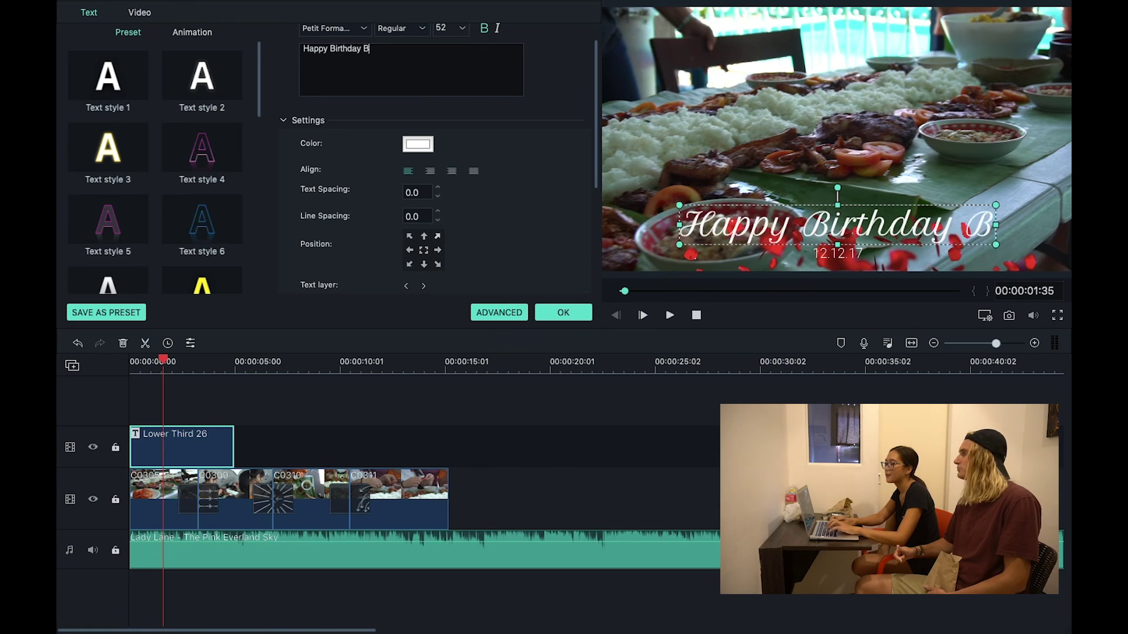
type("rian!")
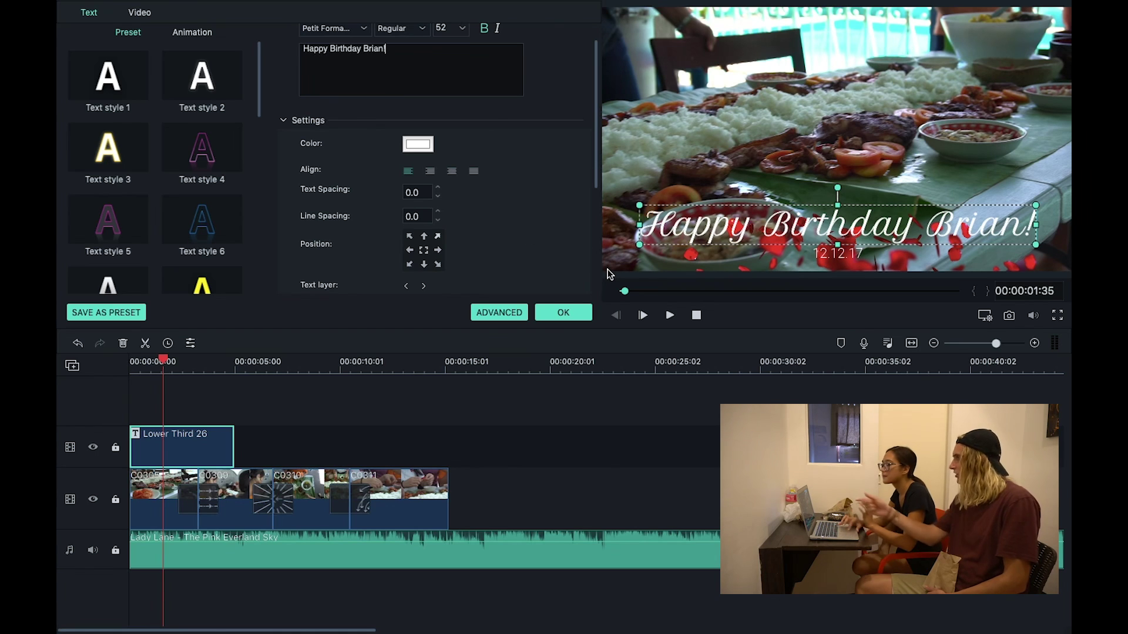
left_click(828, 255)
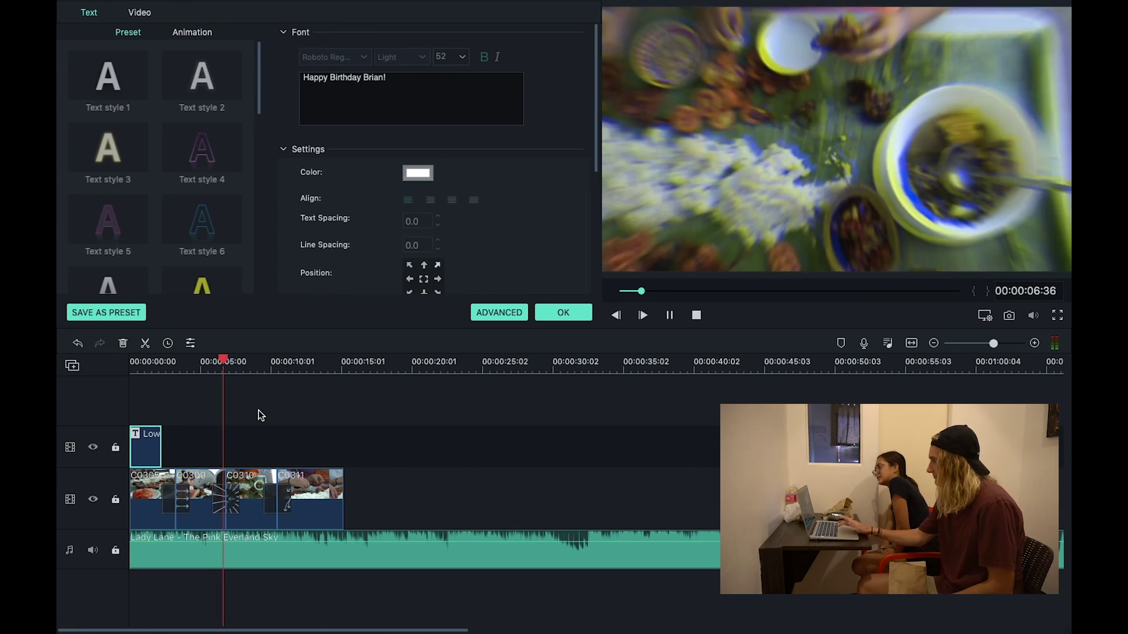
Step: Preview the titled sequence with its music up to 00:00:07:19 and return the playhead to near the start
key("space")
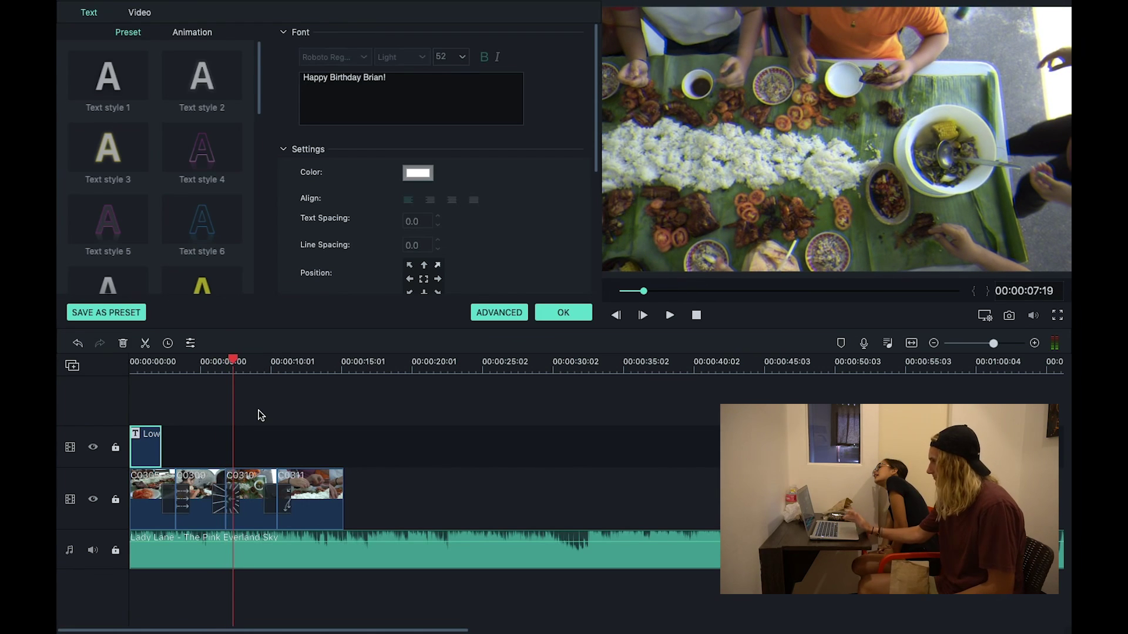
left_click(137, 368)
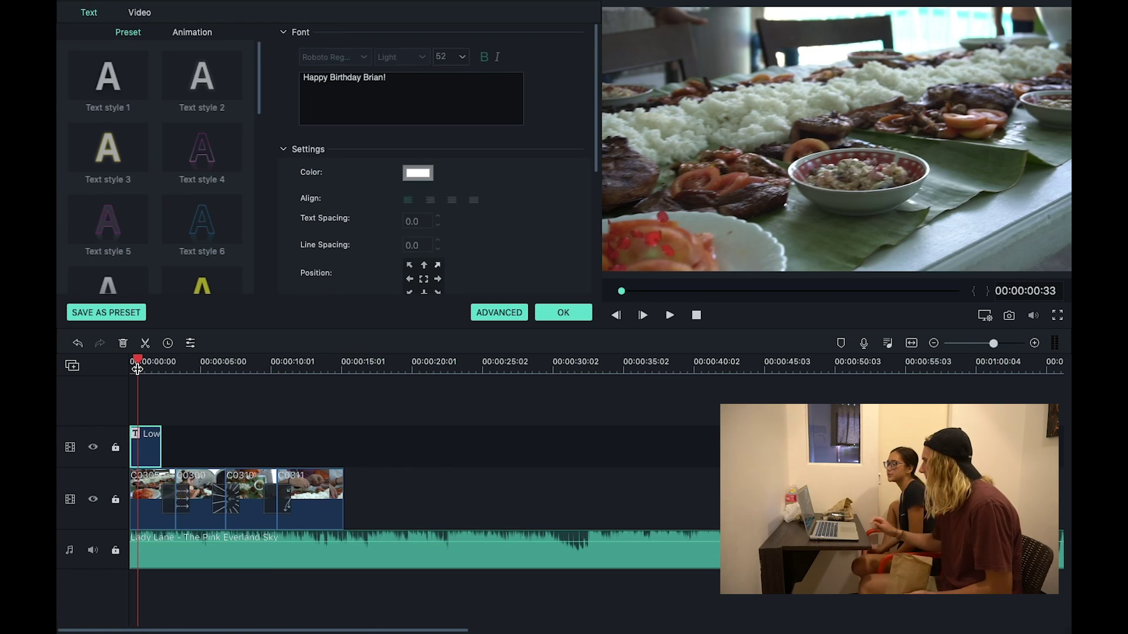
Step: Close the title editor, look over the Effects and Elements libraries, and return to the project media
left_click(169, 400)
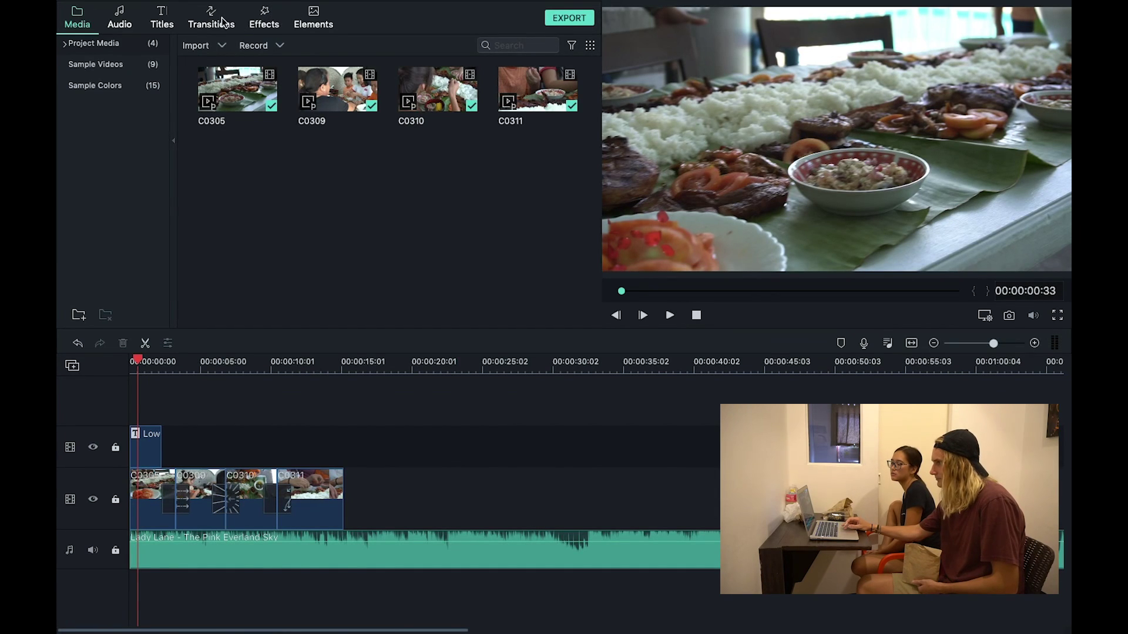
left_click(265, 19)
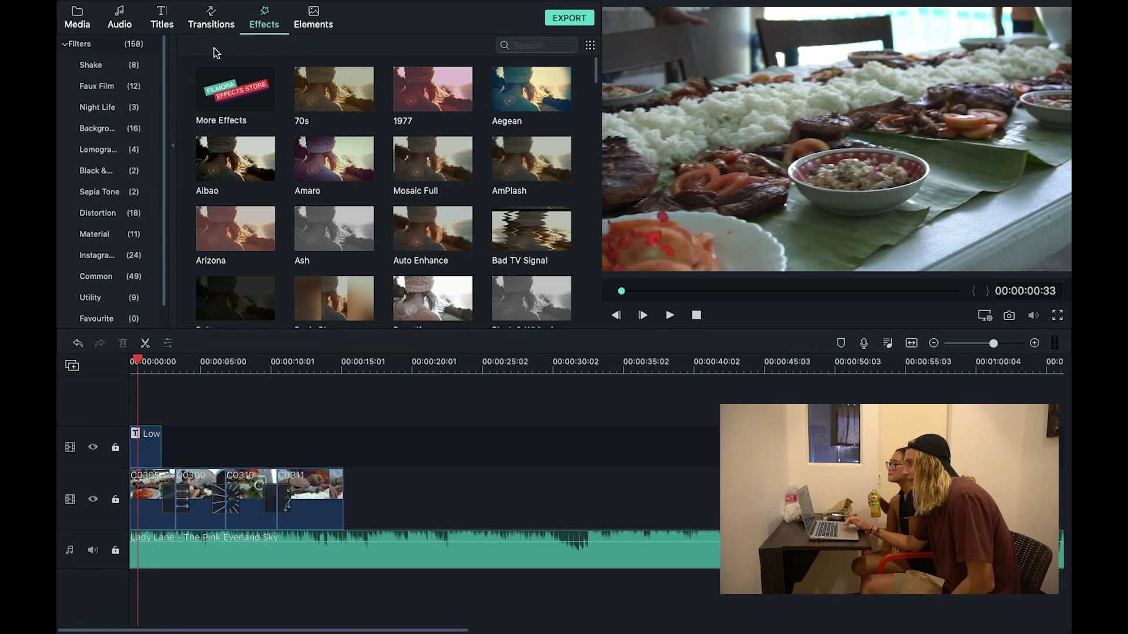
left_click(316, 26)
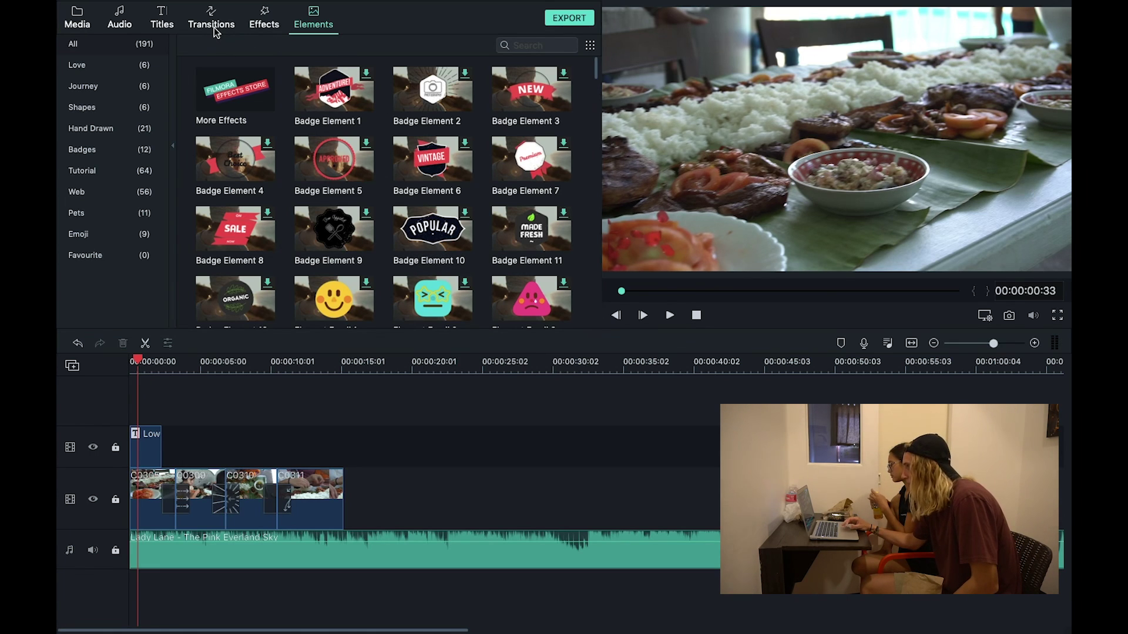
left_click(82, 23)
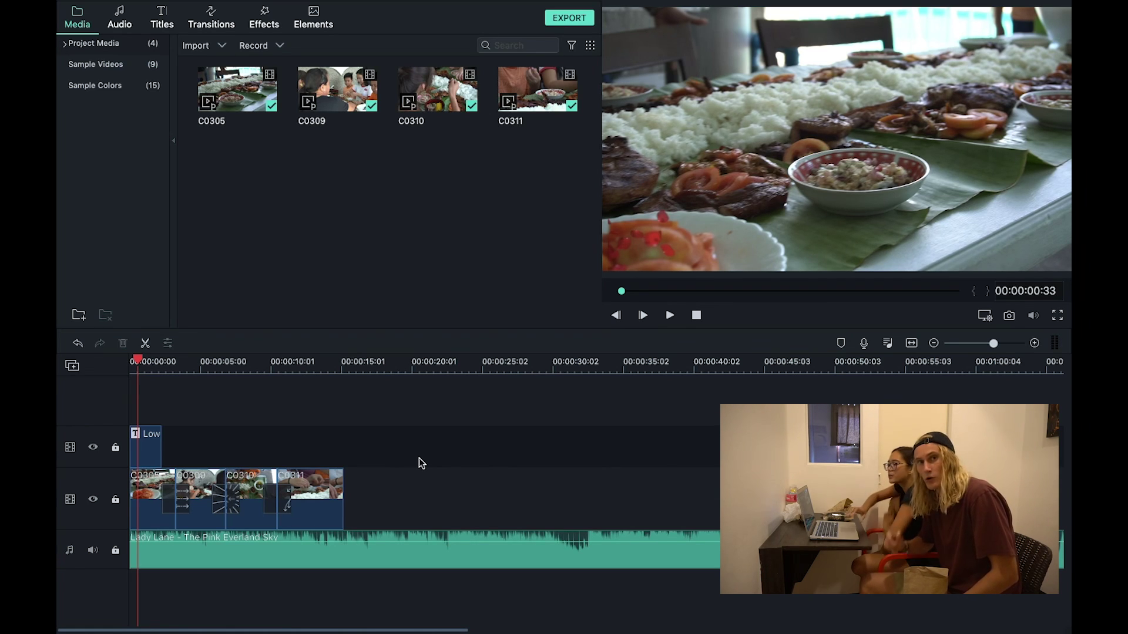
Step: Play the finished sequence from 00:00:00:00 past the end of the last clip and stop at 00:00:16:43
left_click(135, 362)
scroll(211, 379, "down", 2)
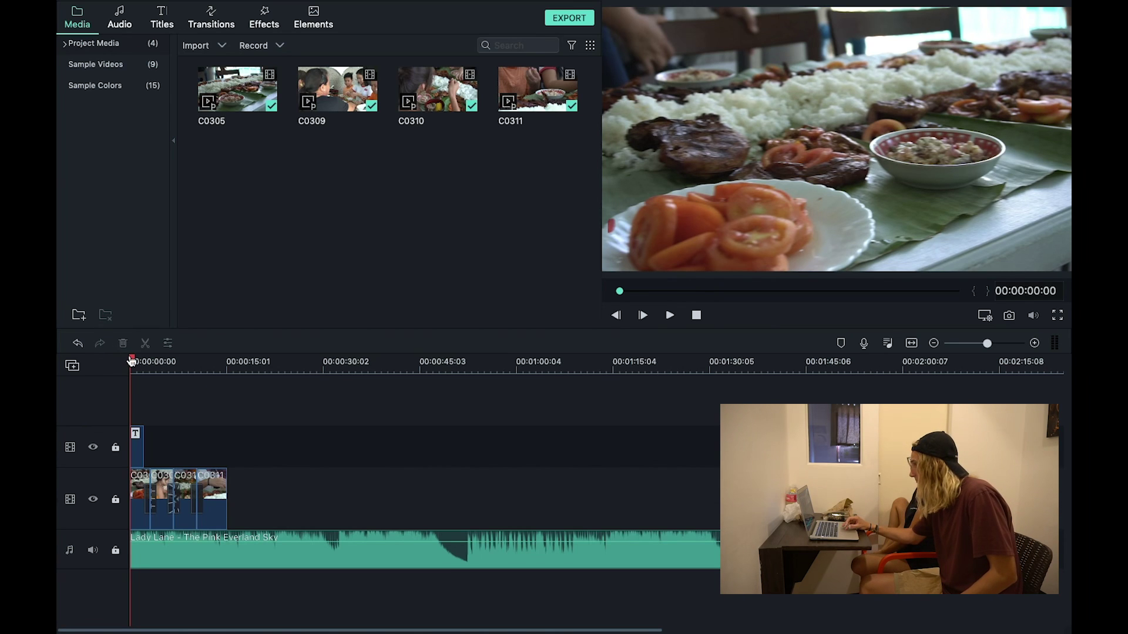
left_click_drag(132, 357, 94, 355)
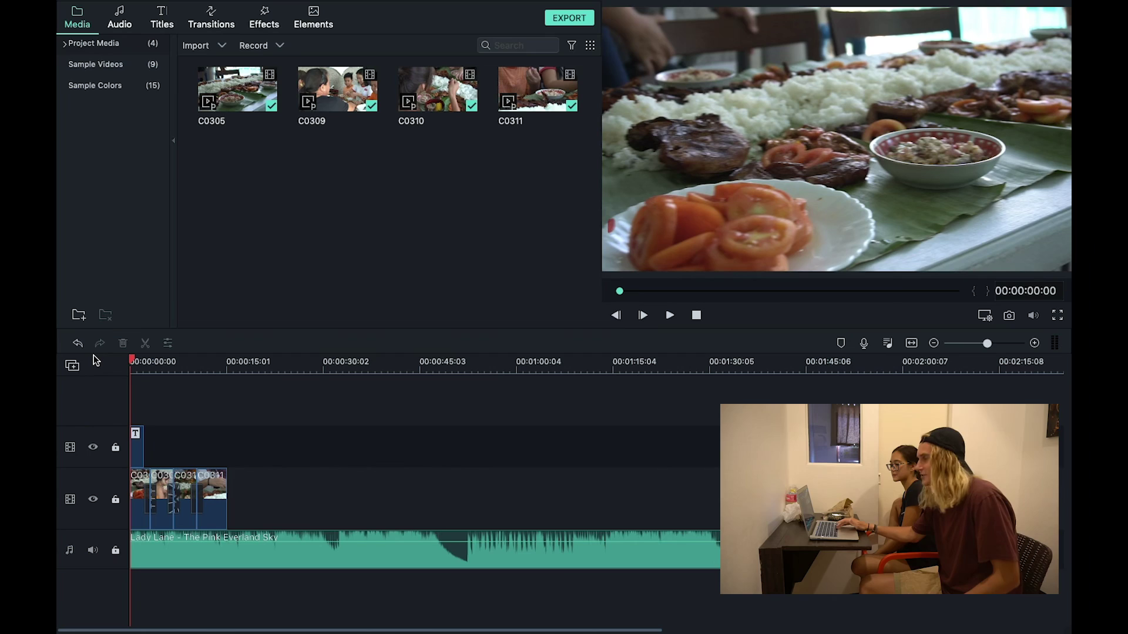
key("space")
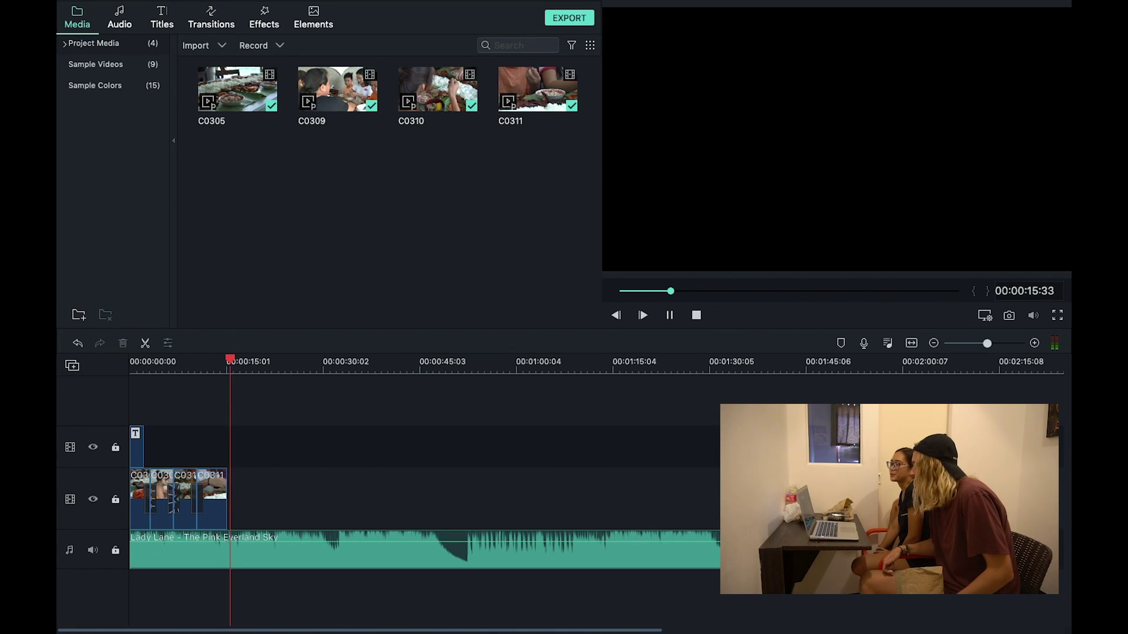
key("space")
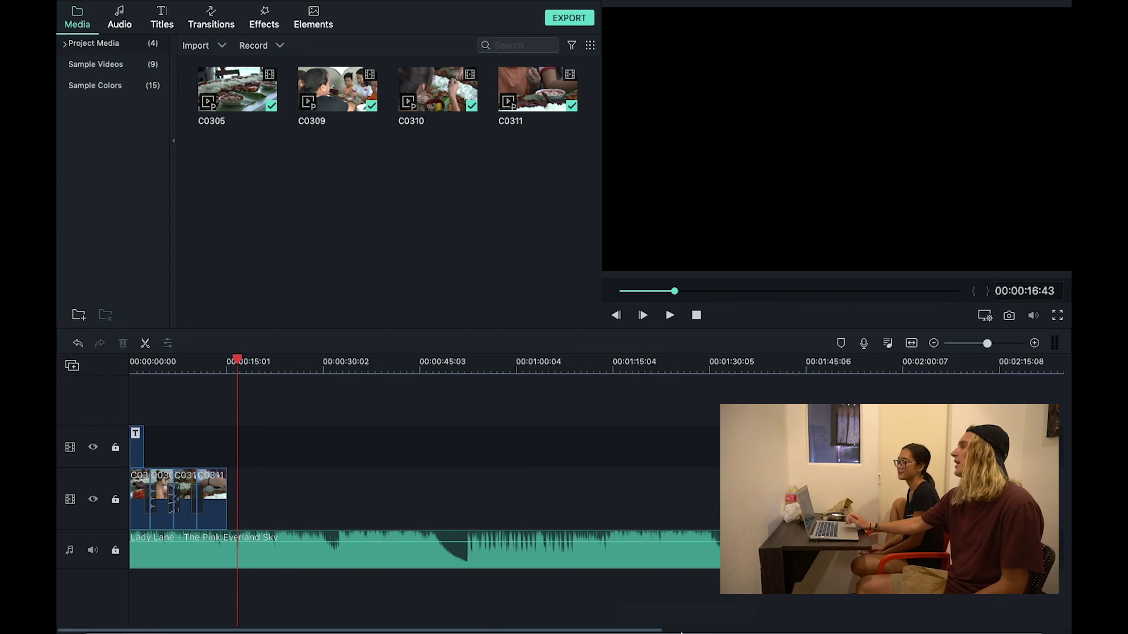
Step: Switch to FilmoraPro and add only the video of the trimmed C0246.MP4 clip to track Video 1 near the playhead
mouse_move(681, 632)
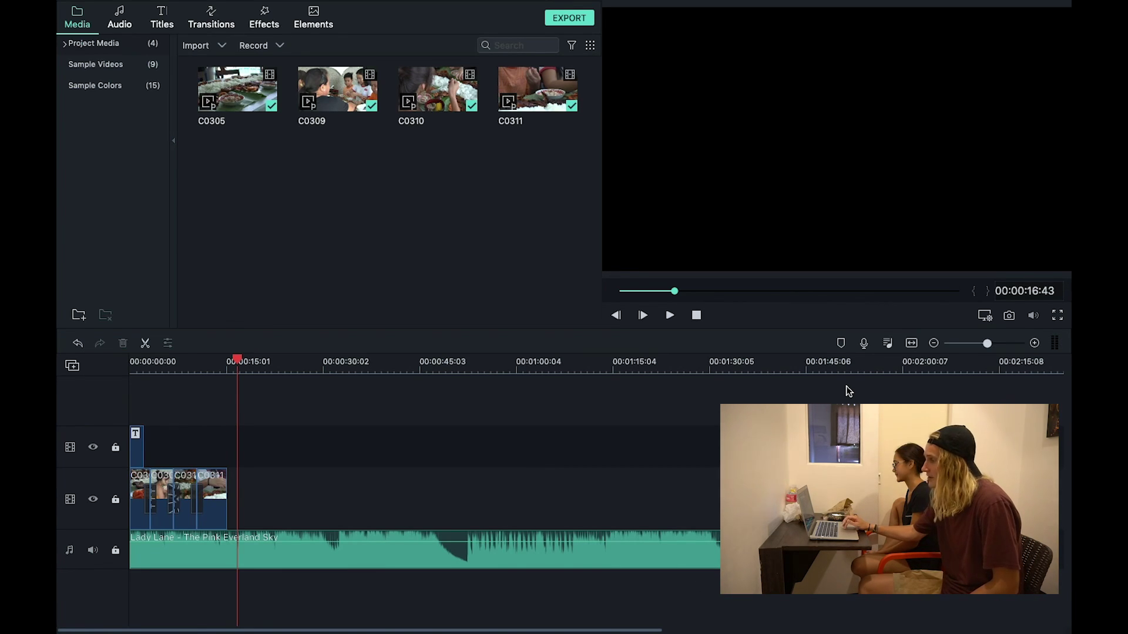
mouse_move(584, 632)
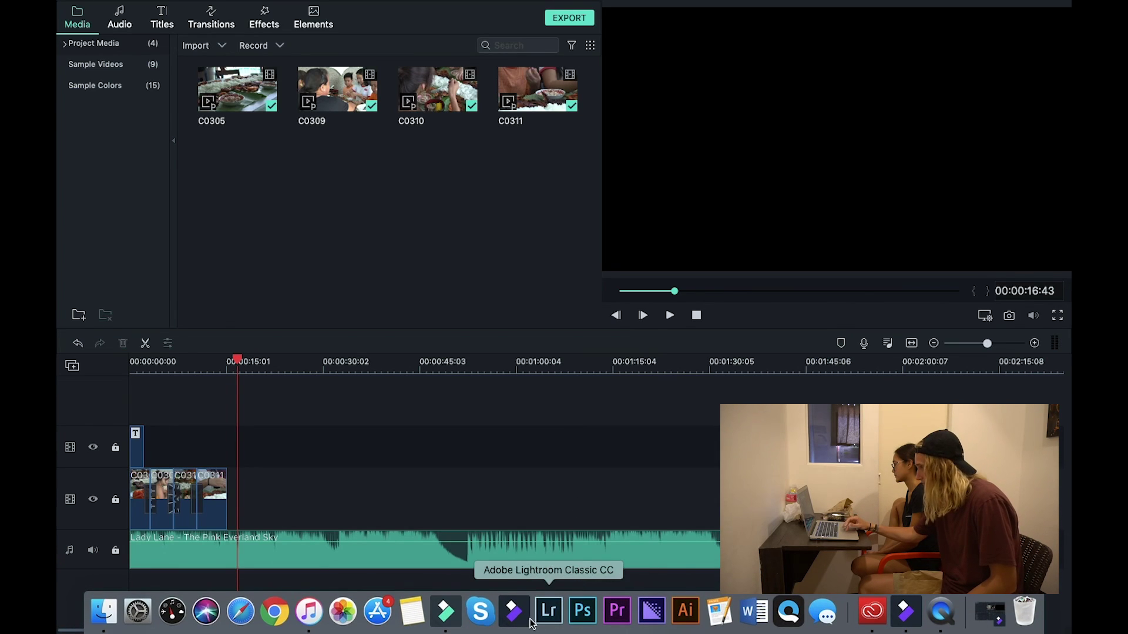
left_click(905, 612)
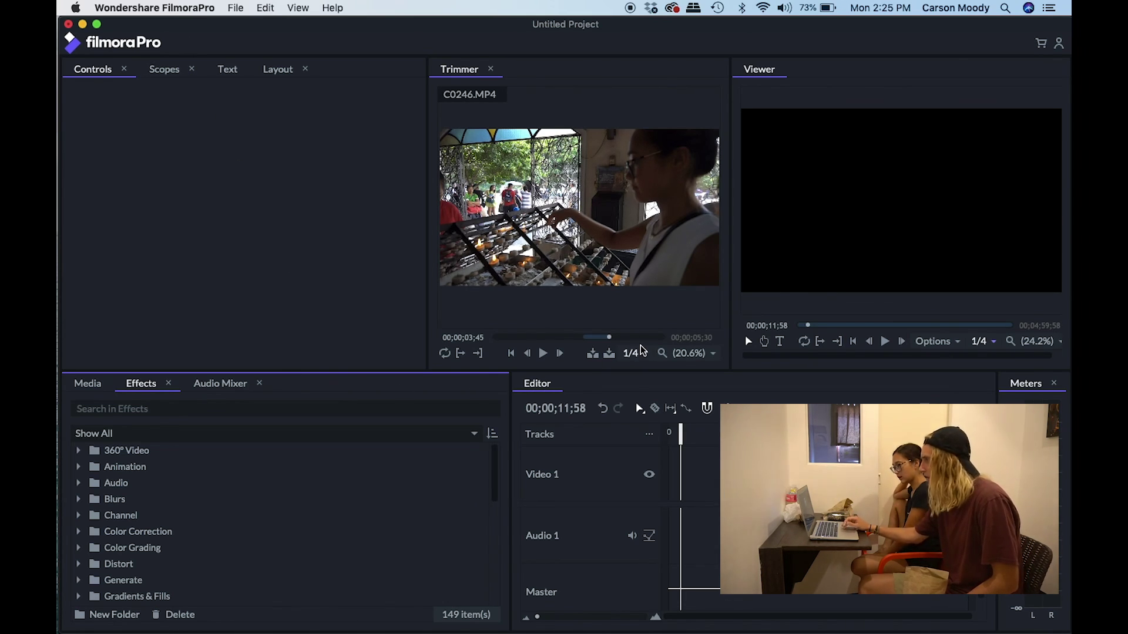
mouse_move(609, 236)
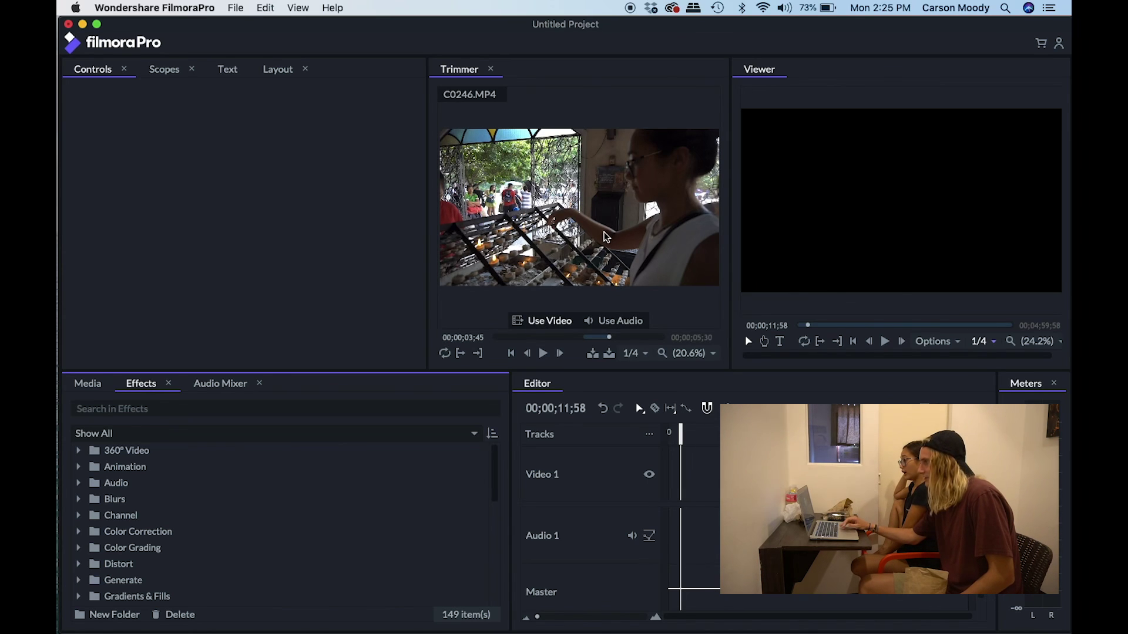
left_click_drag(545, 323, 685, 474)
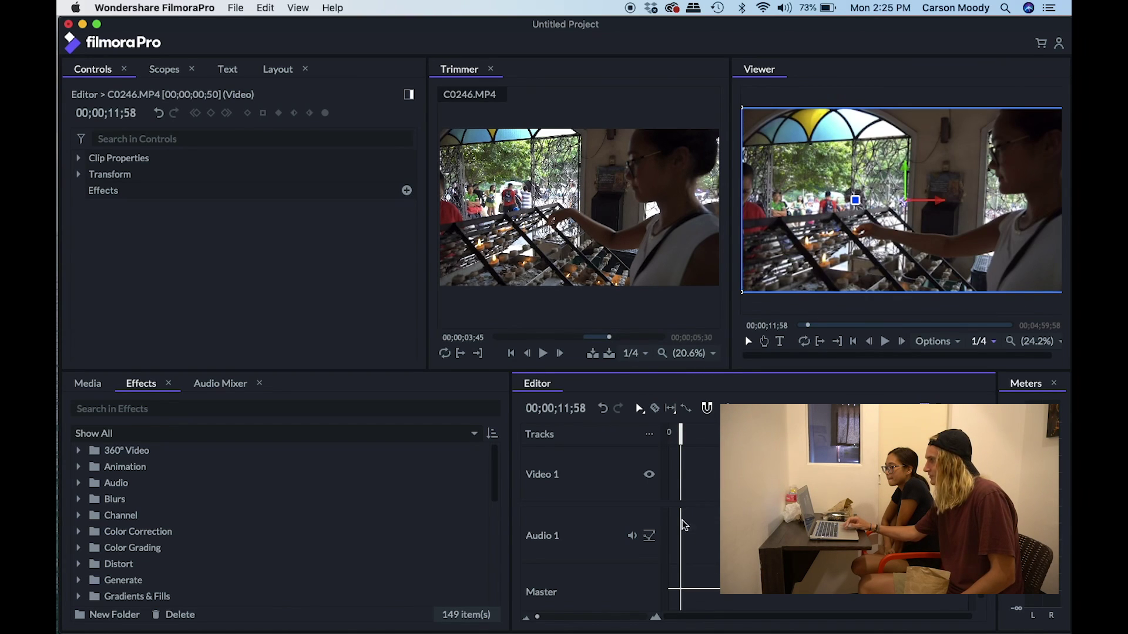